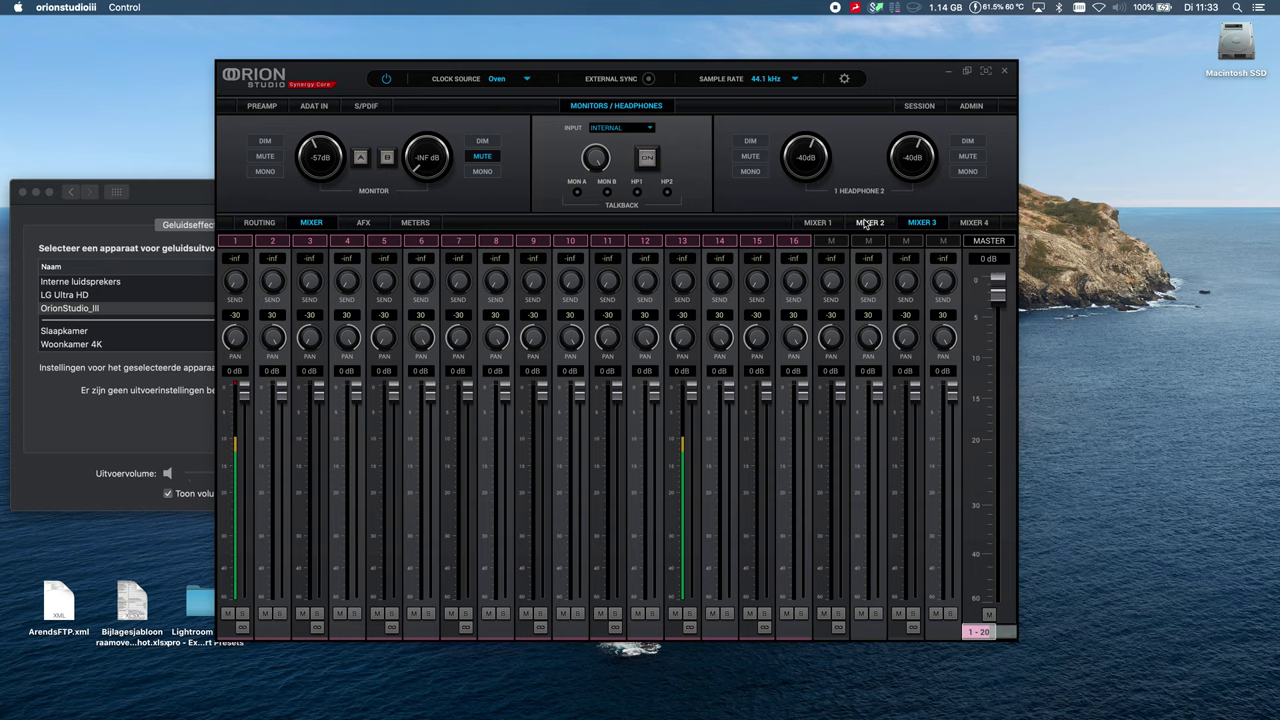
- Examine all of Mixer 1's channel strips from the first to the last and return to channels 1 - 20
{"action": "left_click", "coordinate": [815, 223]}
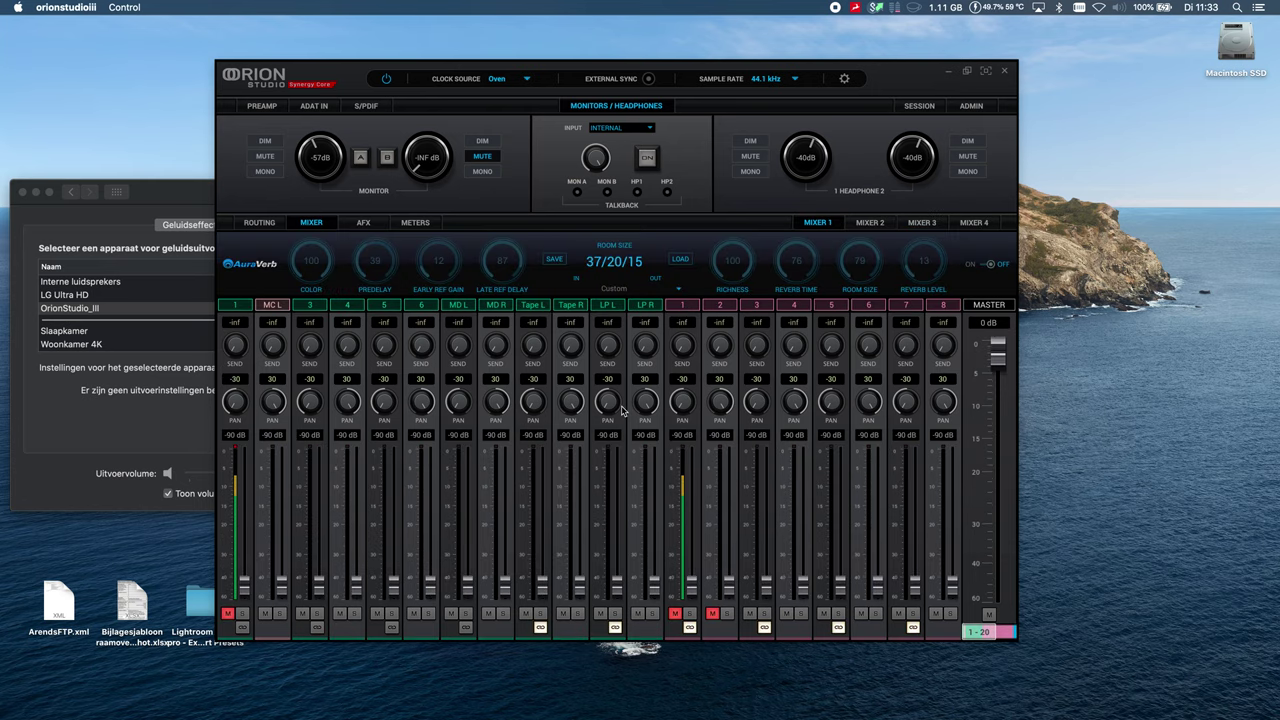
{"action": "left_click_drag", "start_coordinate": [975, 636], "coordinate": [1005, 634]}
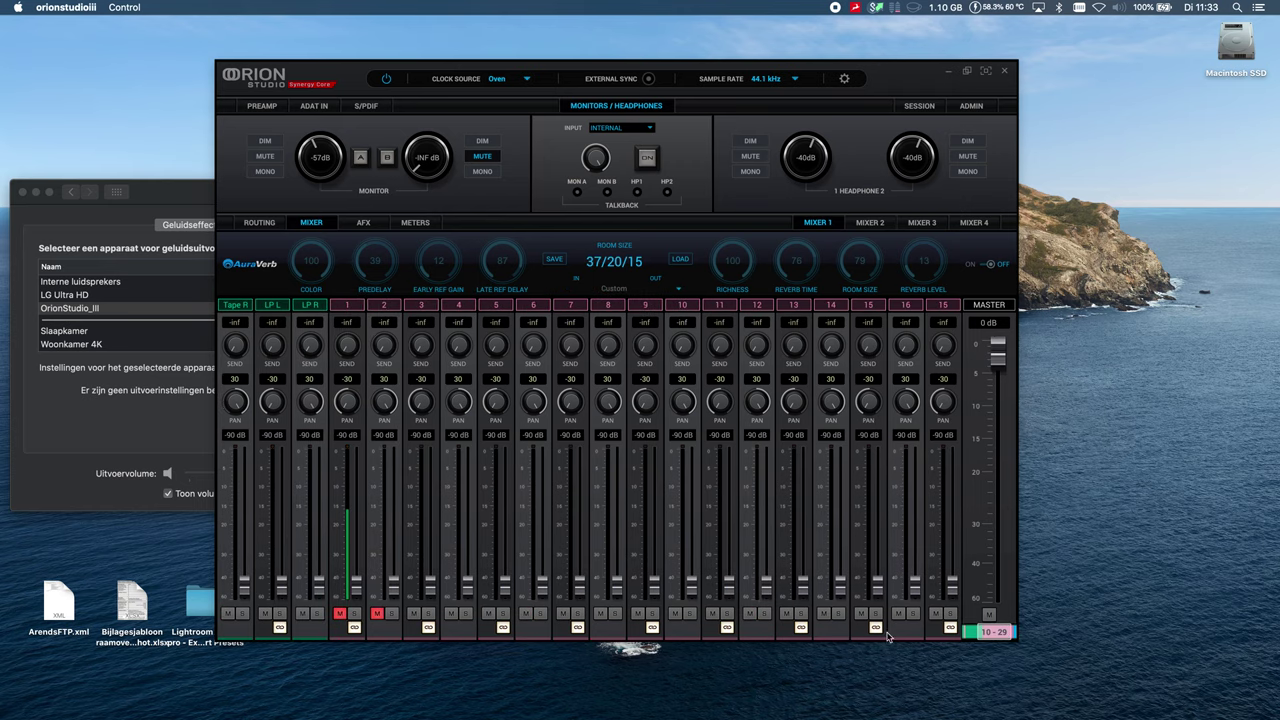
{"action": "left_click_drag", "start_coordinate": [1013, 633], "coordinate": [1015, 633]}
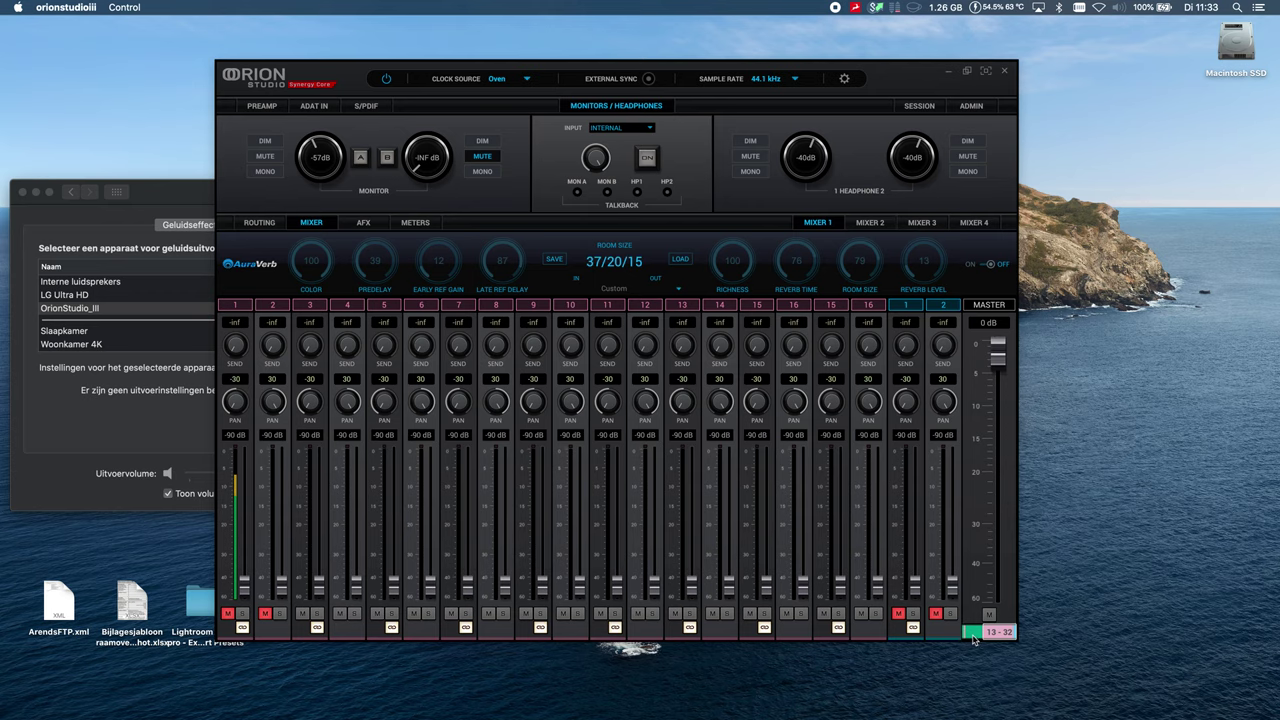
{"action": "left_click_drag", "start_coordinate": [975, 640], "coordinate": [836, 642]}
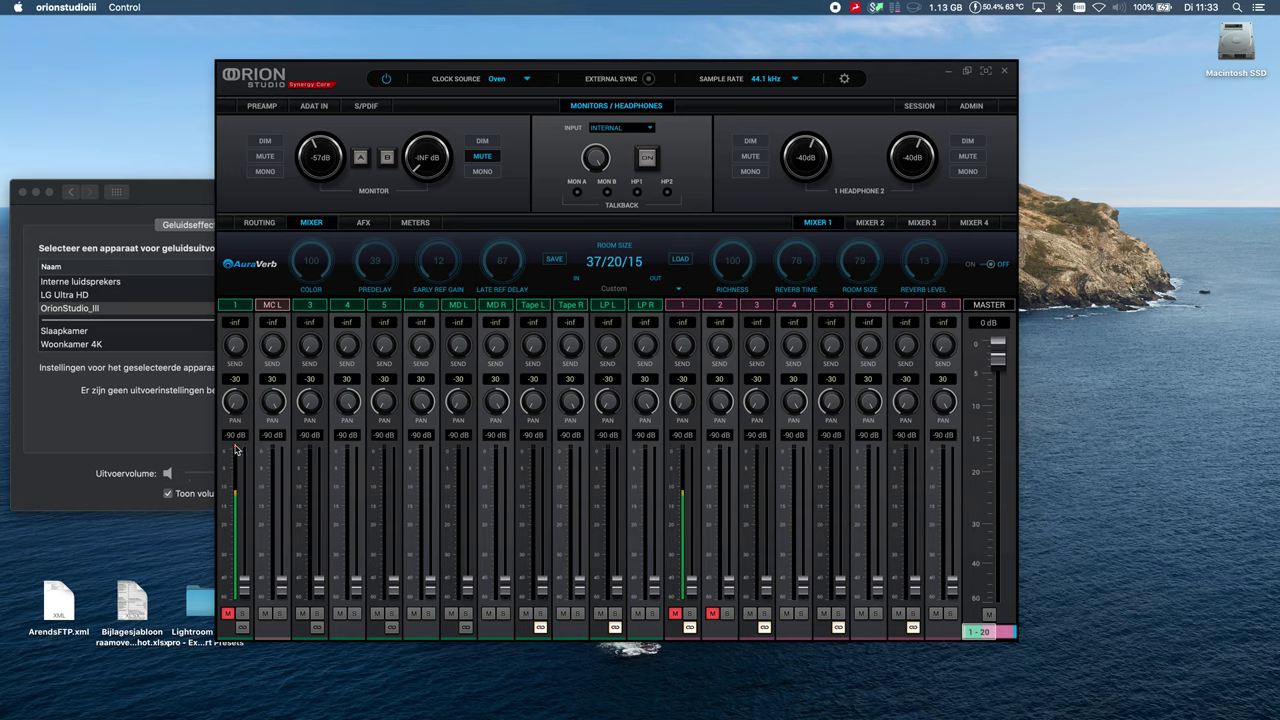
- Look over the input and output routing overview and return to Mixer 1
{"action": "left_click", "coordinate": [259, 222]}
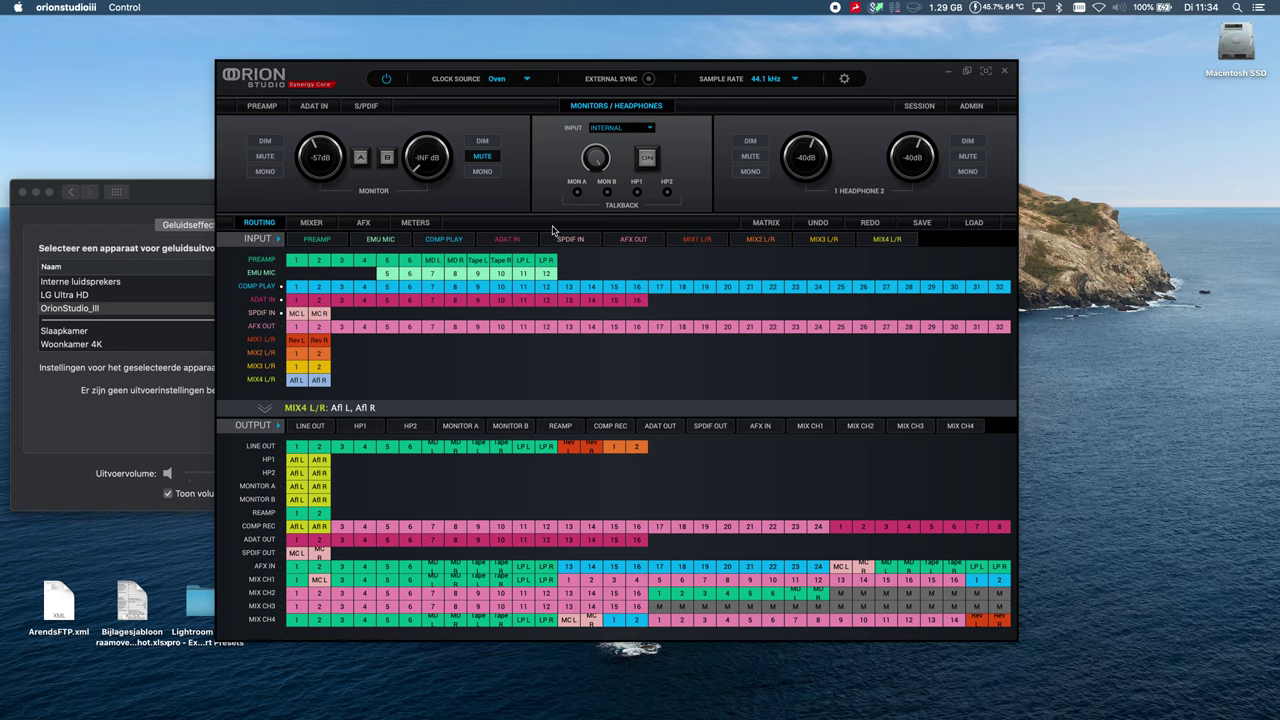
{"action": "left_click", "coordinate": [410, 226]}
{"action": "left_click", "coordinate": [322, 226]}
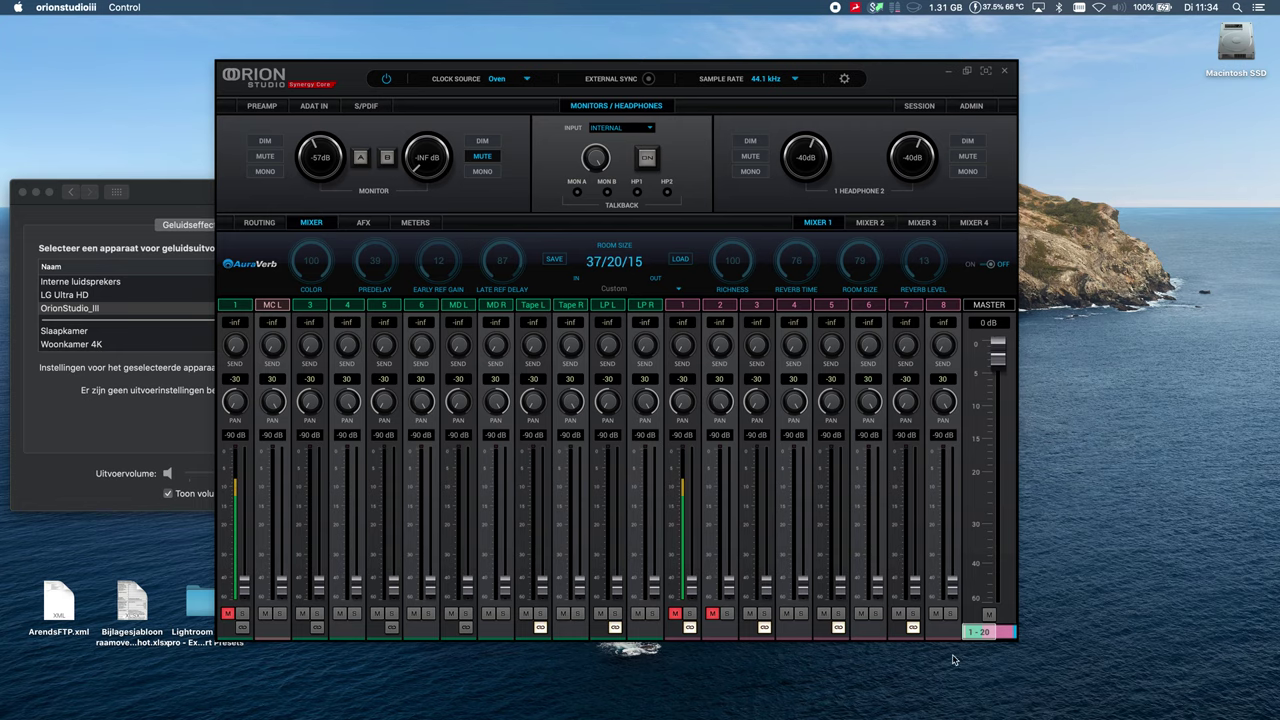
- Bring Mixer 1's channels 13 - 32 into view and play the Mozart K.491 item in Dalet Galaxy from an earlier point
{"action": "left_click", "coordinate": [1011, 633]}
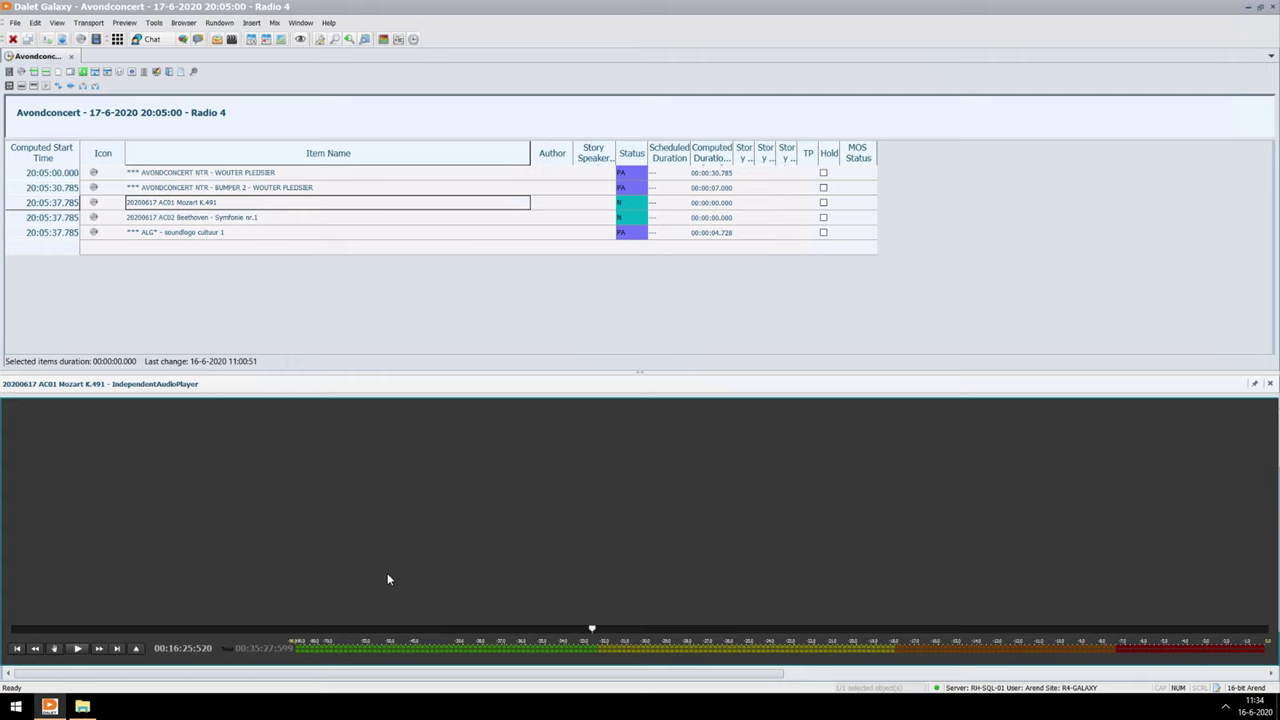
{"action": "left_click", "coordinate": [328, 631]}
{"action": "left_click", "coordinate": [77, 648]}
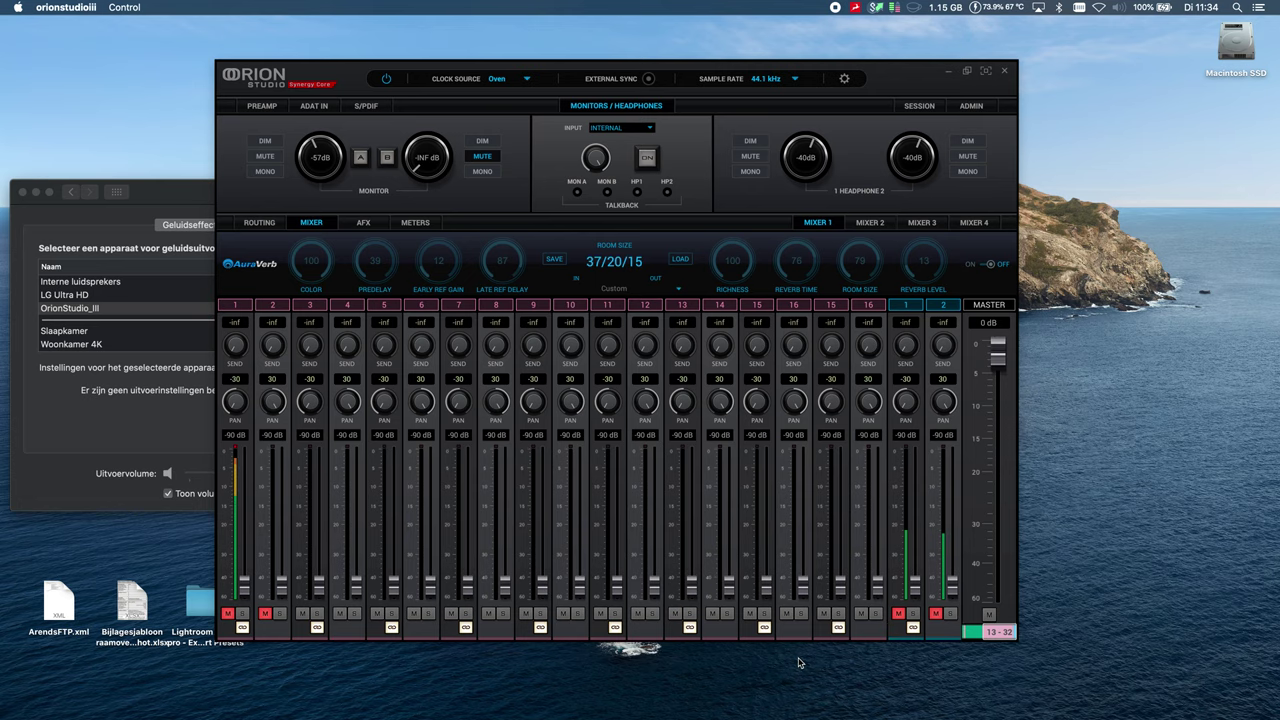
- Examine the channels and levels in Mixer 2, Mixer 3 and Mixer 4 while the audio plays
{"action": "left_click", "coordinate": [876, 224]}
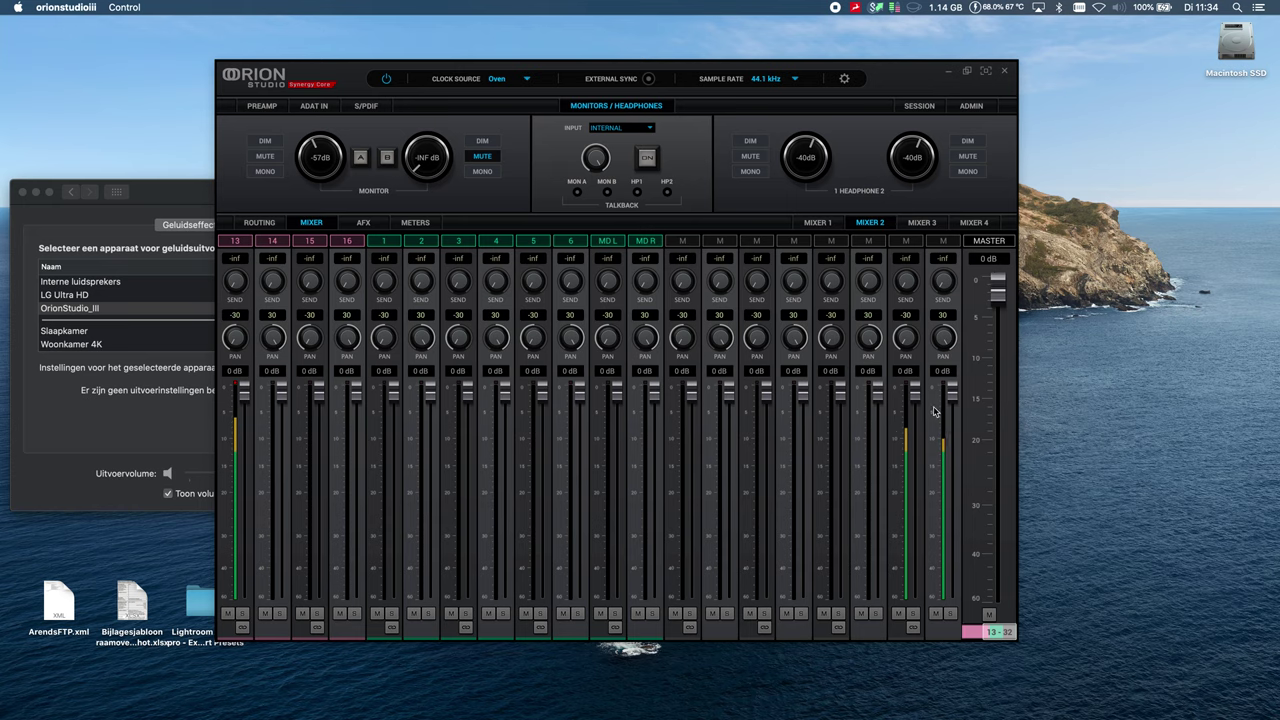
{"action": "left_click", "coordinate": [915, 224]}
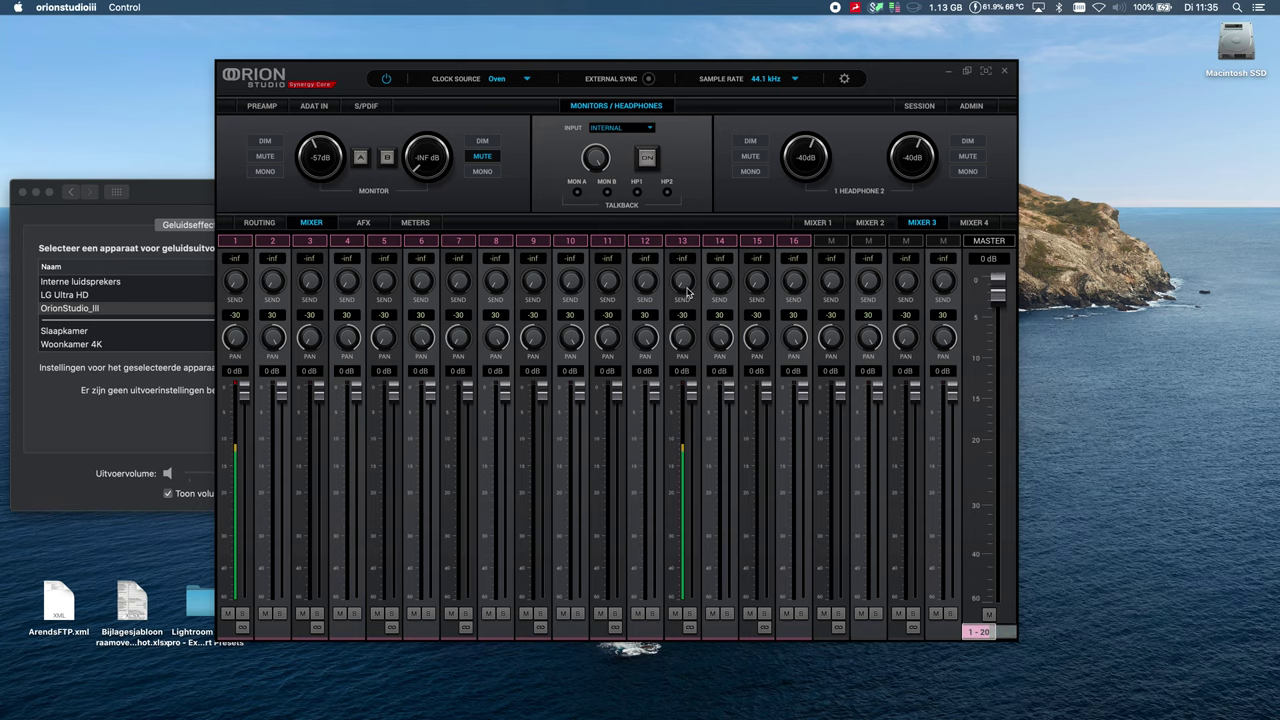
{"action": "left_click_drag", "start_coordinate": [988, 636], "coordinate": [1021, 635]}
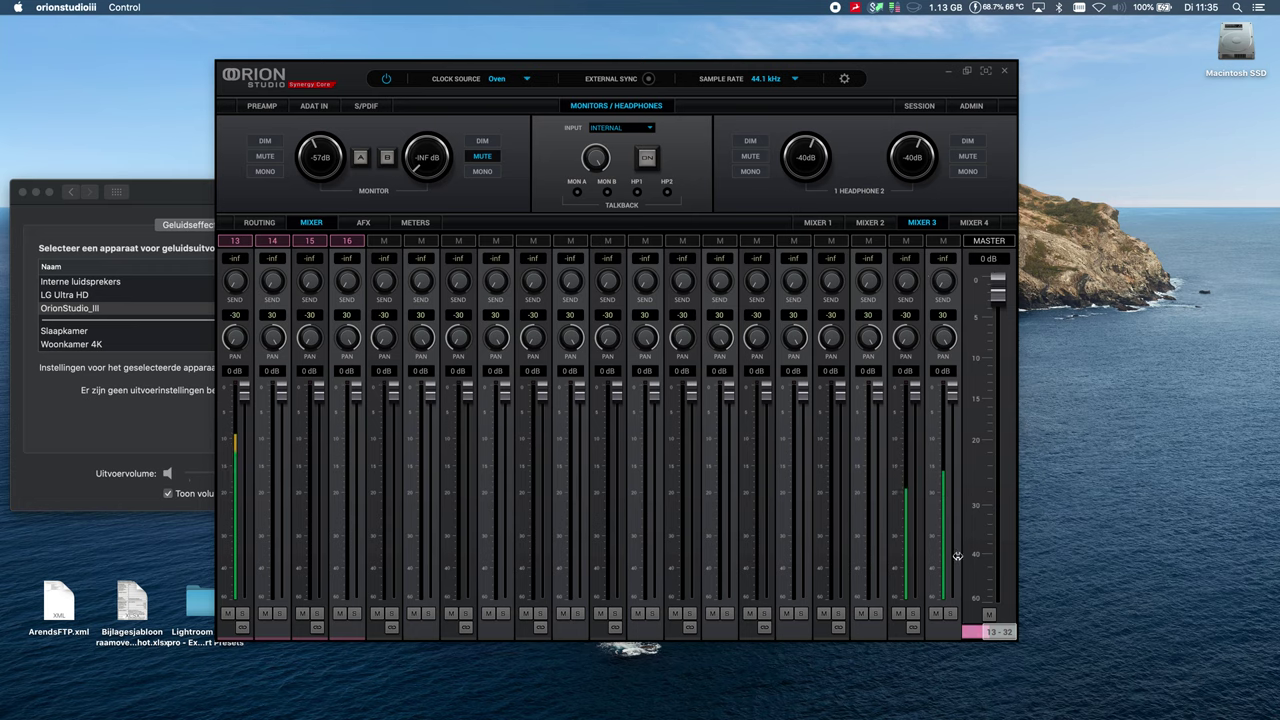
{"action": "left_click", "coordinate": [974, 223]}
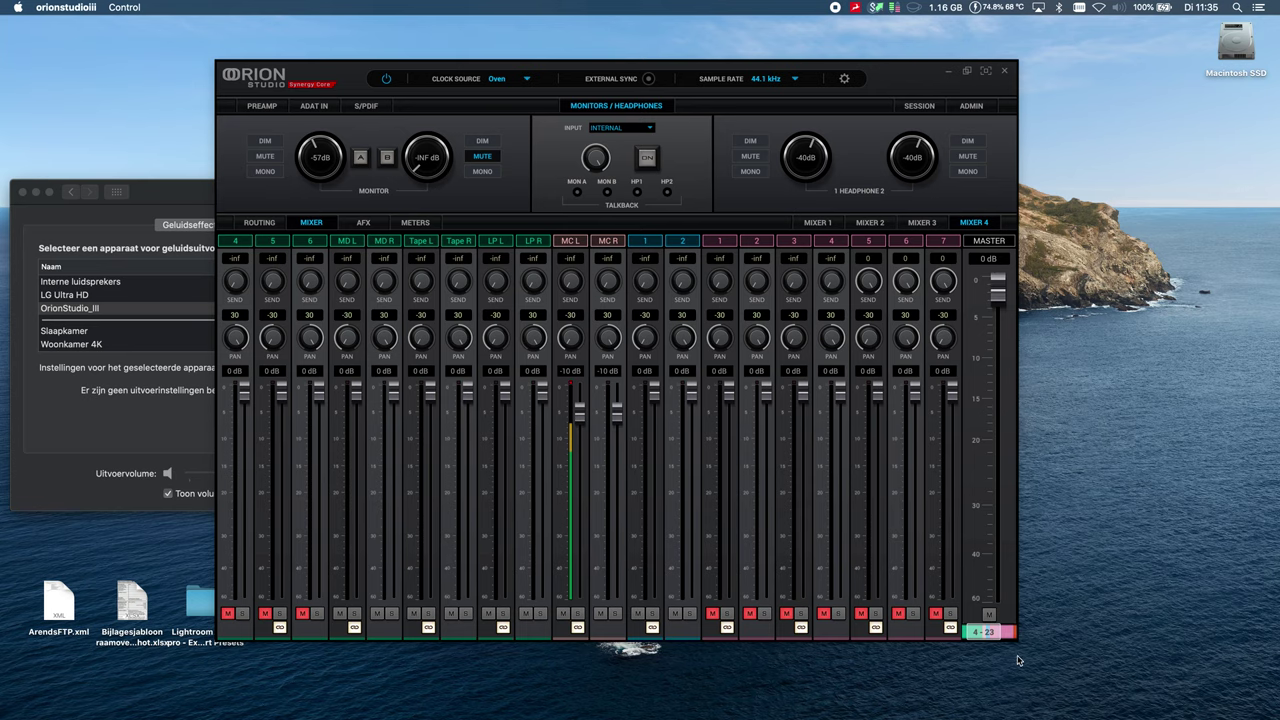
{"action": "left_click", "coordinate": [968, 632]}
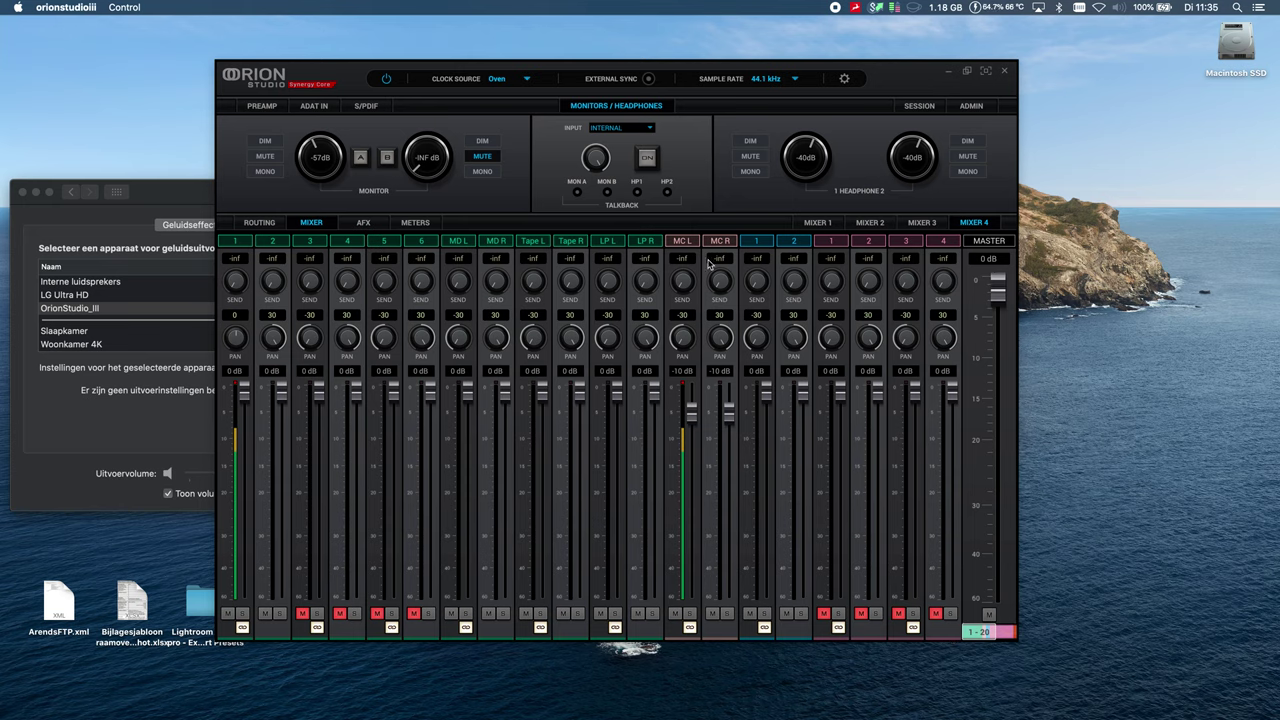
- Compare the first channels of Mixer 1 with those of Mixer 4
{"action": "left_click", "coordinate": [817, 223]}
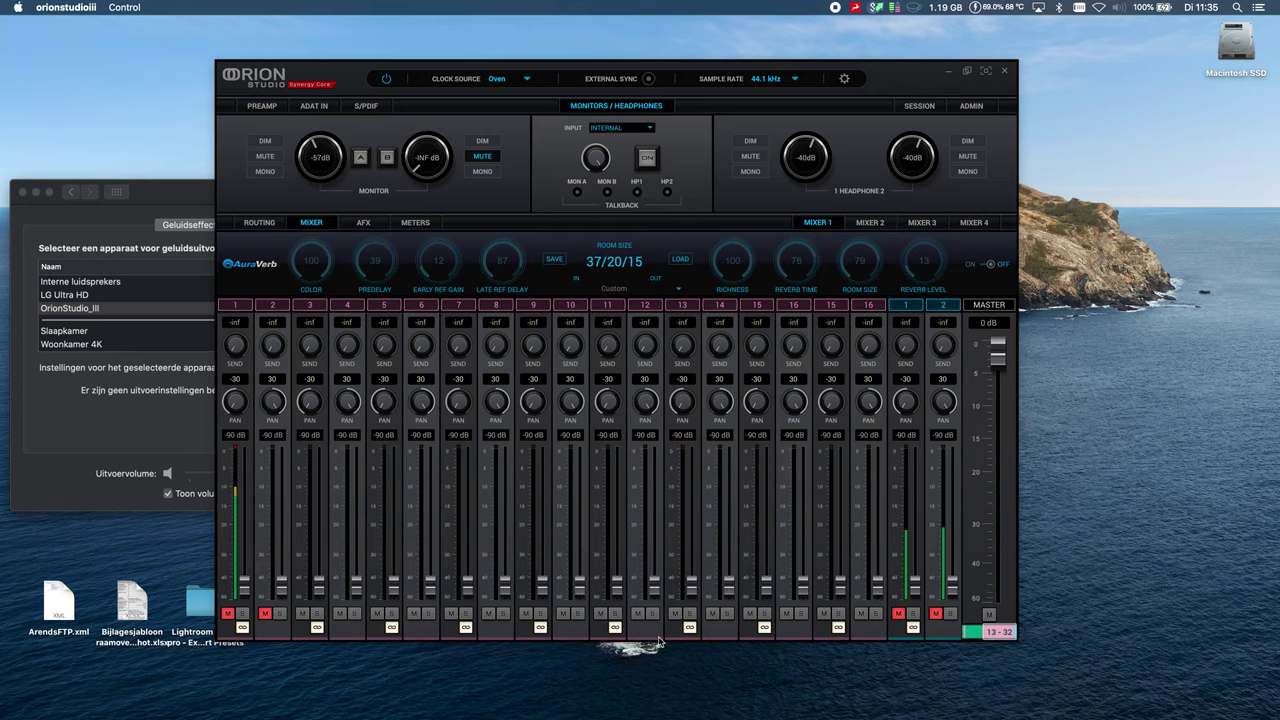
{"action": "left_click", "coordinate": [963, 636]}
{"action": "left_click", "coordinate": [929, 638]}
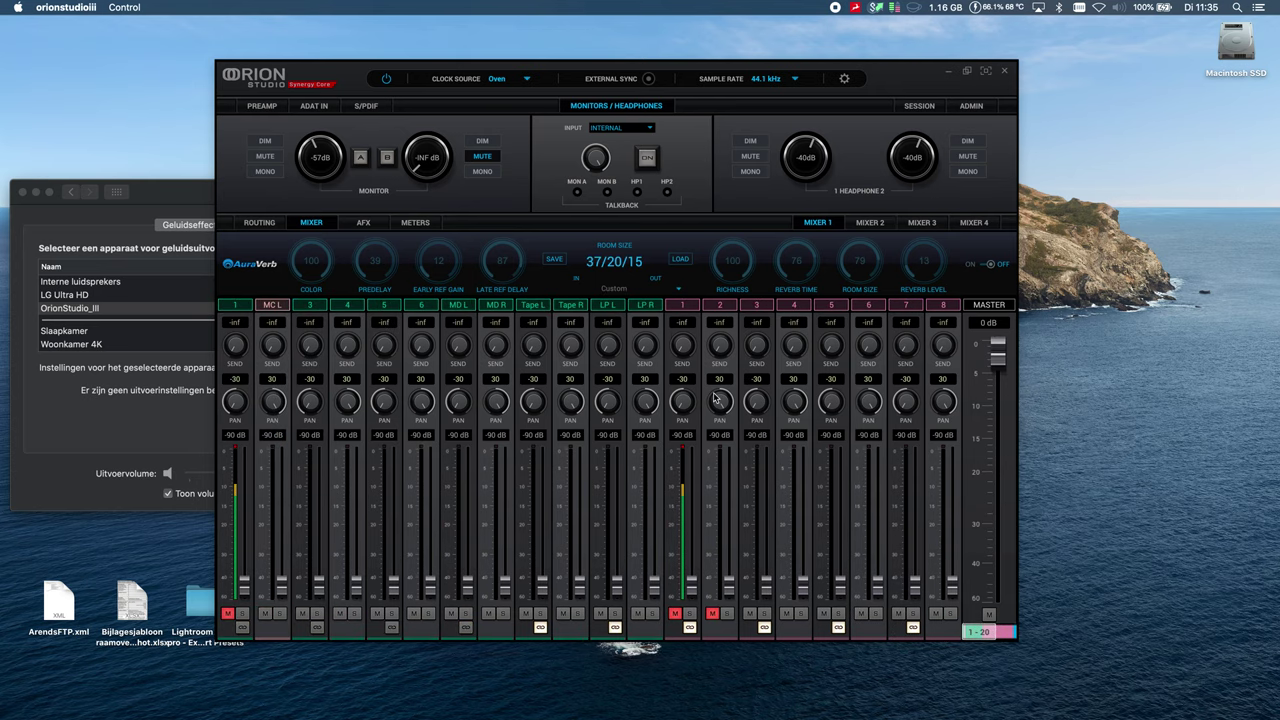
{"action": "left_click", "coordinate": [973, 222]}
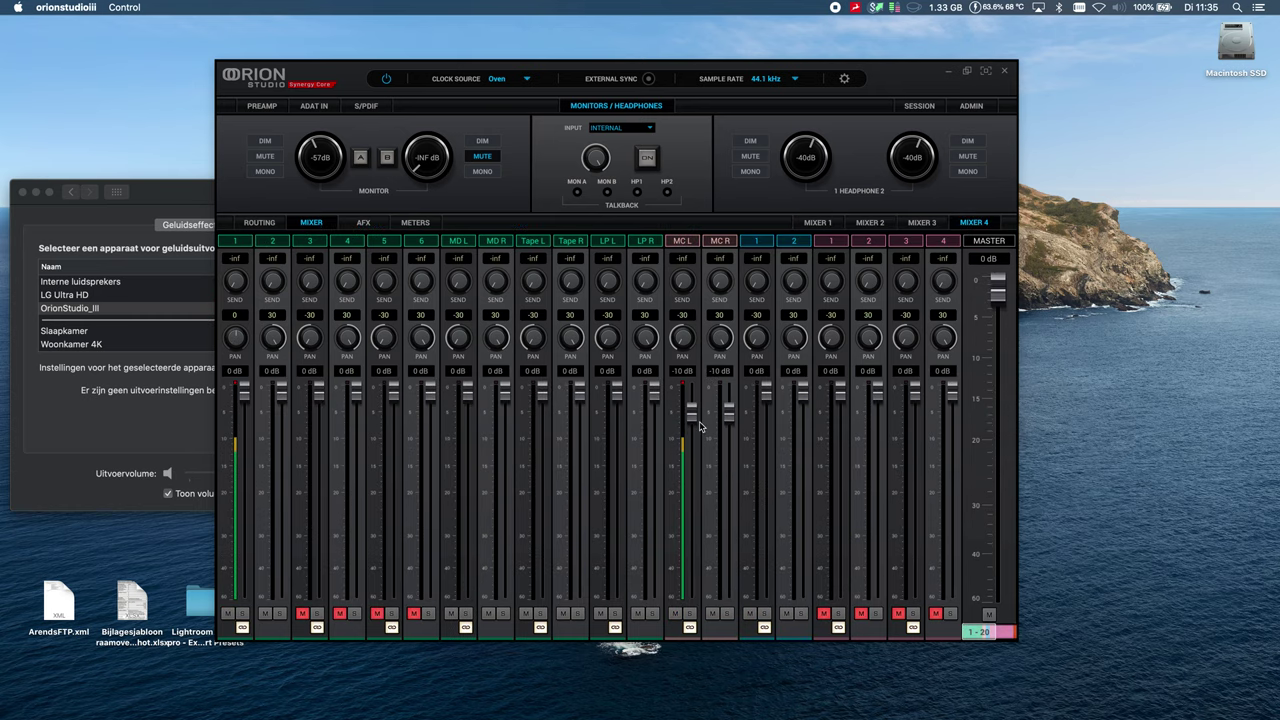
- In Mixer 4, lower linked channels 13 and 14 to -9 dB, restore them to 0 dB, and set the master fader to -8 dB
{"action": "left_click", "coordinate": [1010, 632]}
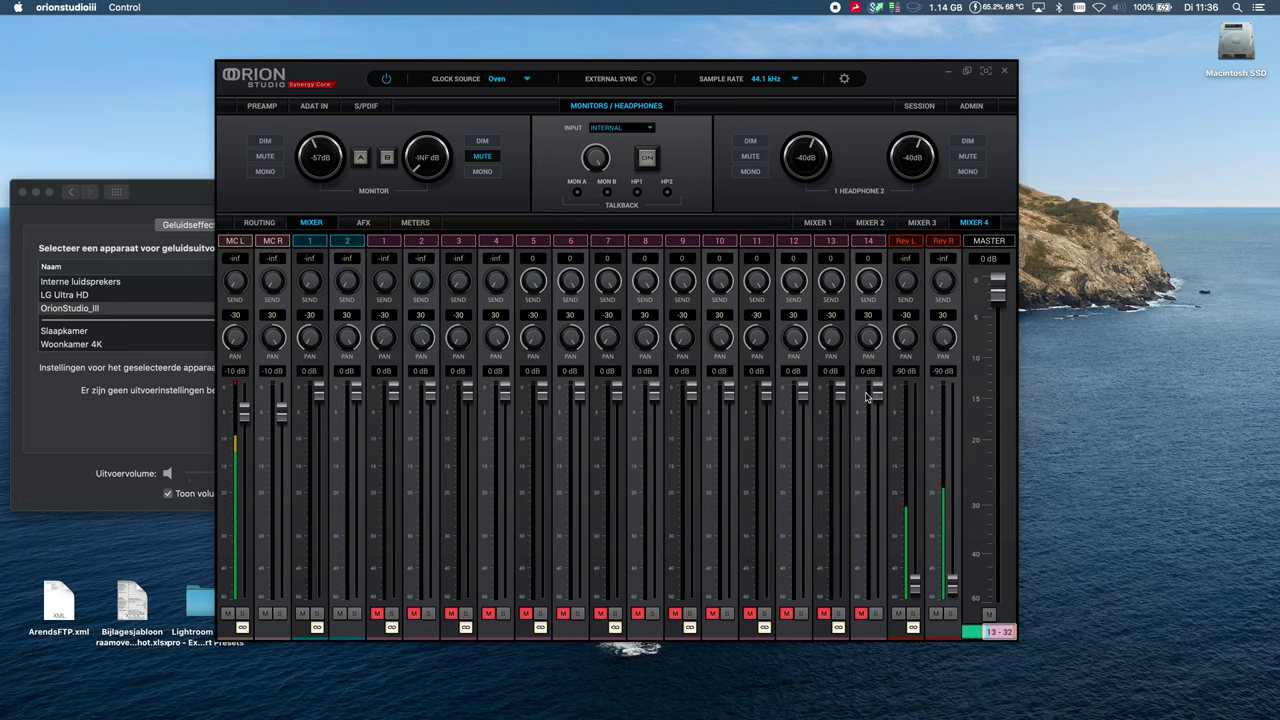
{"action": "left_click_drag", "start_coordinate": [840, 396], "coordinate": [840, 429]}
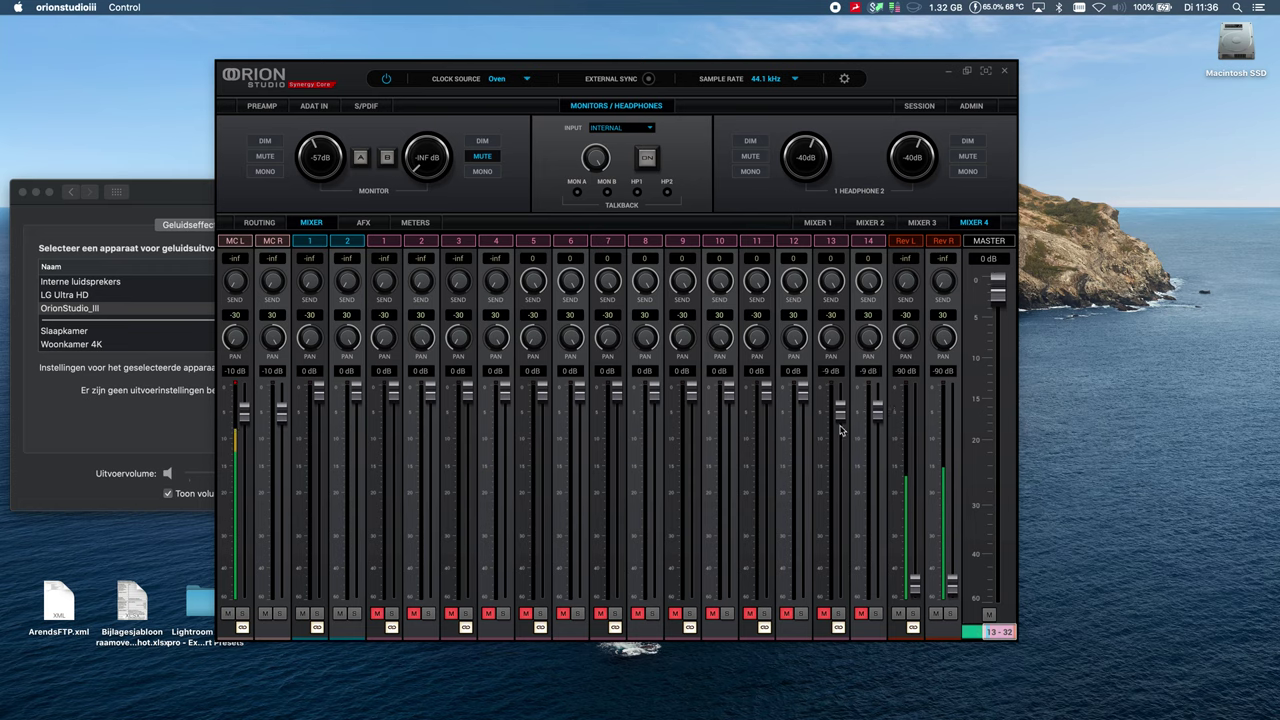
{"action": "left_click_drag", "start_coordinate": [840, 430], "coordinate": [842, 366]}
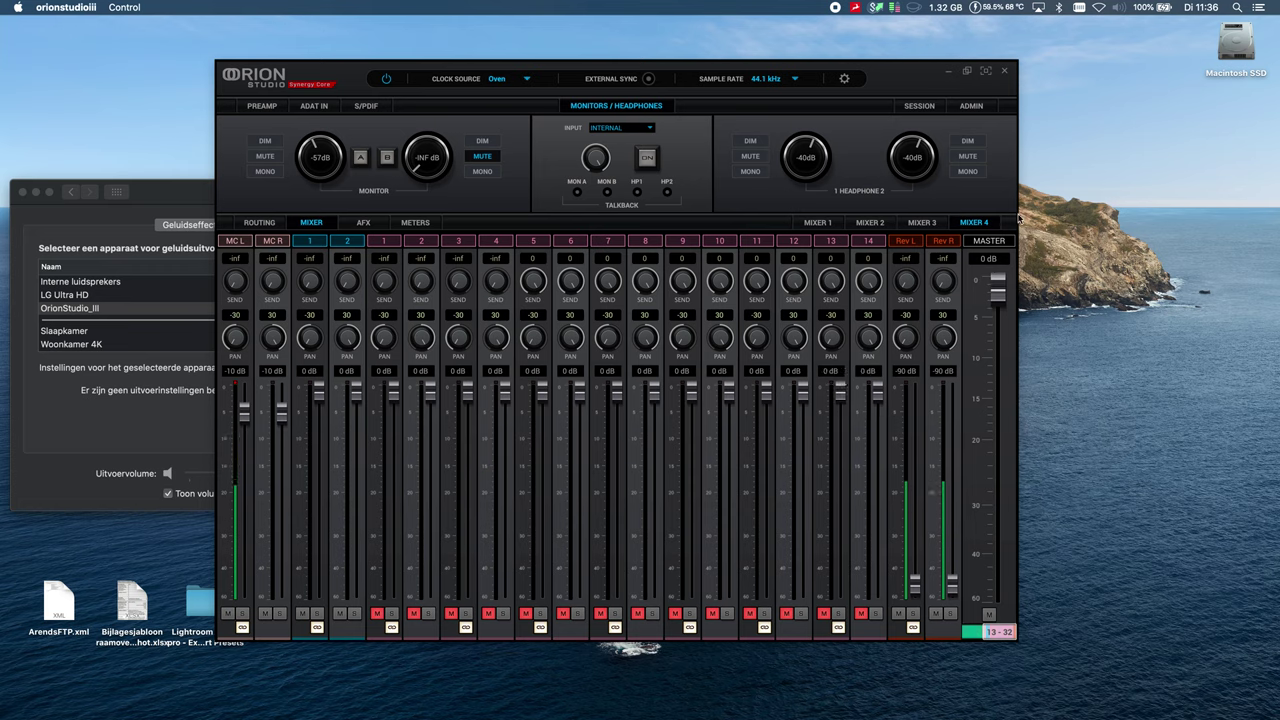
{"action": "left_click_drag", "start_coordinate": [1000, 293], "coordinate": [1000, 315]}
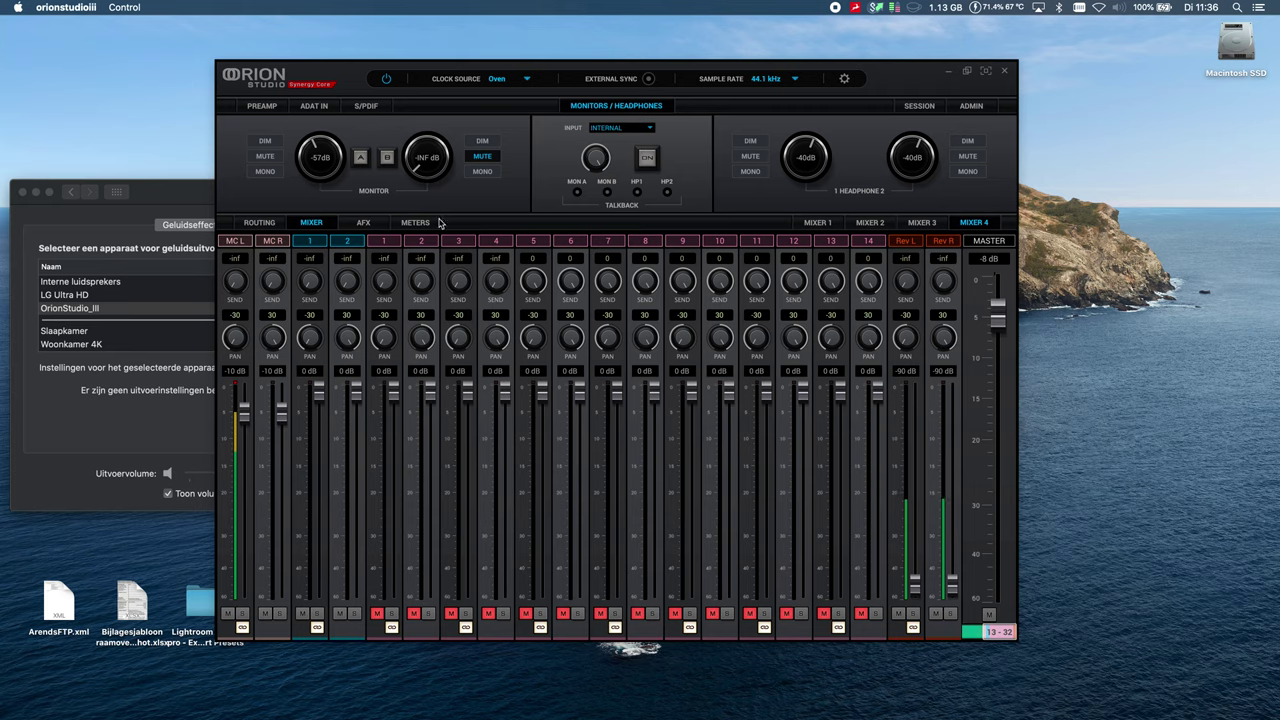
- Show the routing overview and check which output device is selected in the macOS sound settings
{"action": "left_click", "coordinate": [262, 223]}
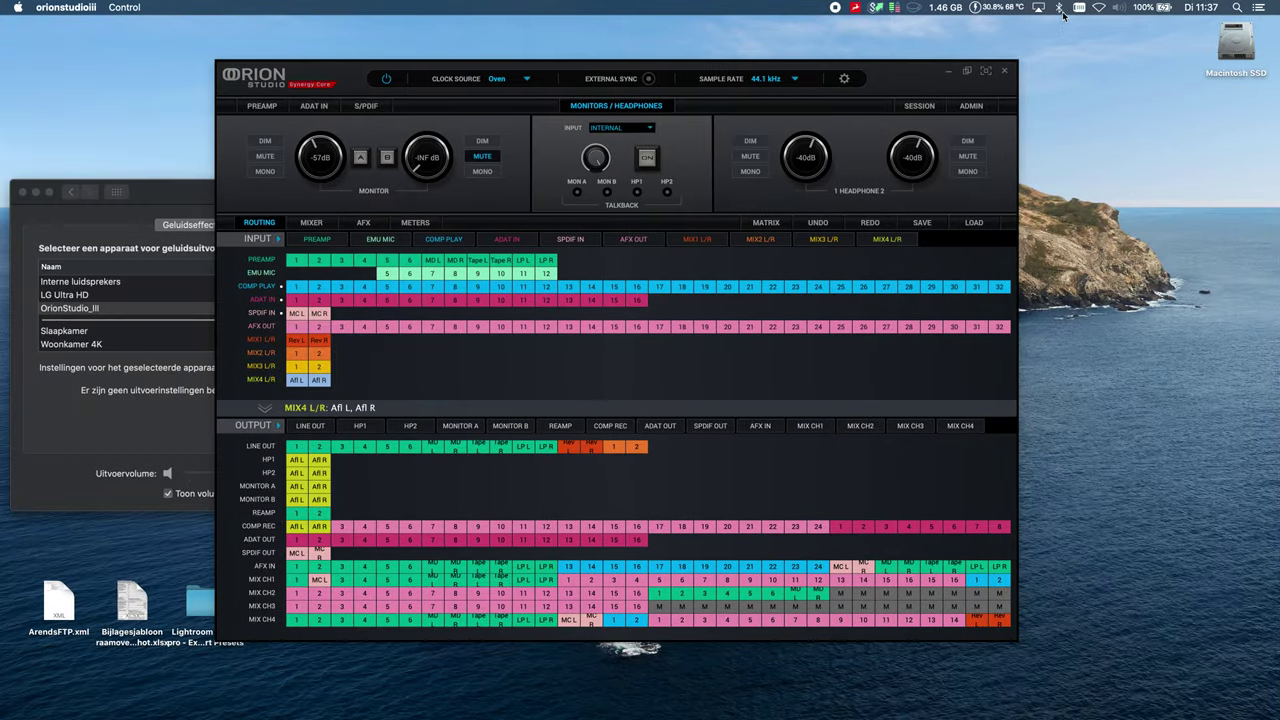
{"action": "left_click", "coordinate": [1117, 8]}
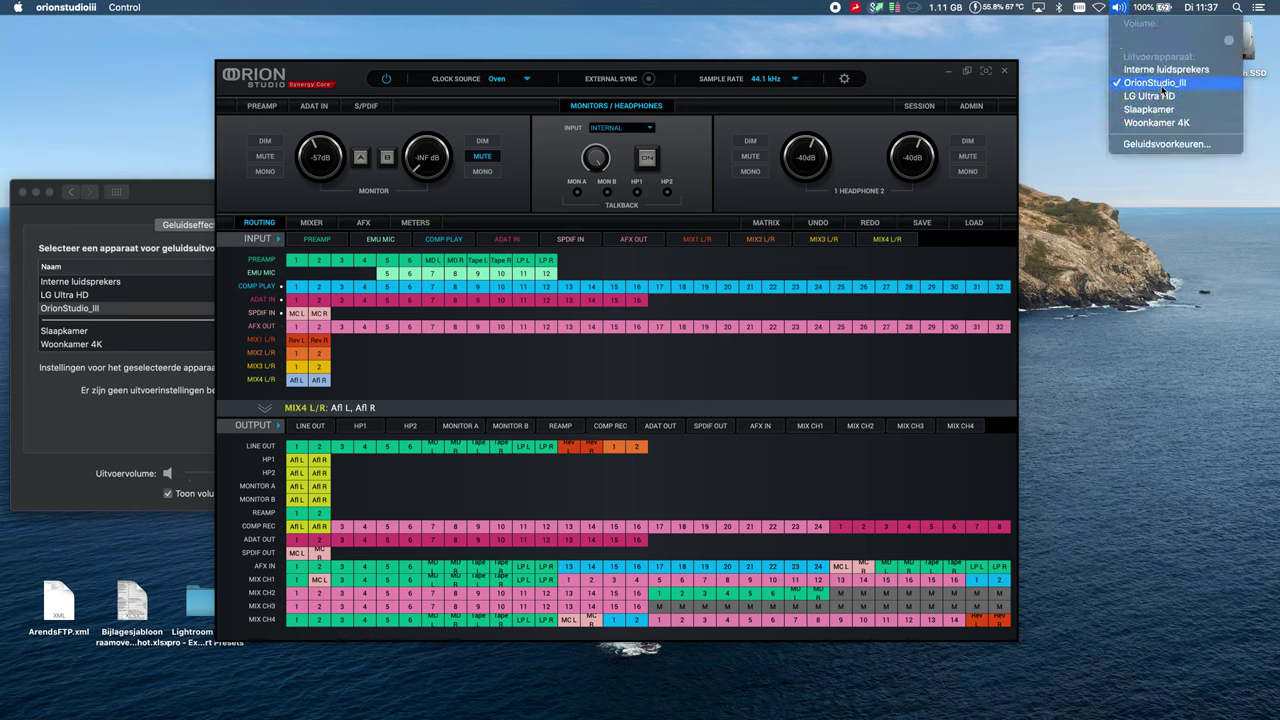
{"action": "left_click", "coordinate": [160, 189]}
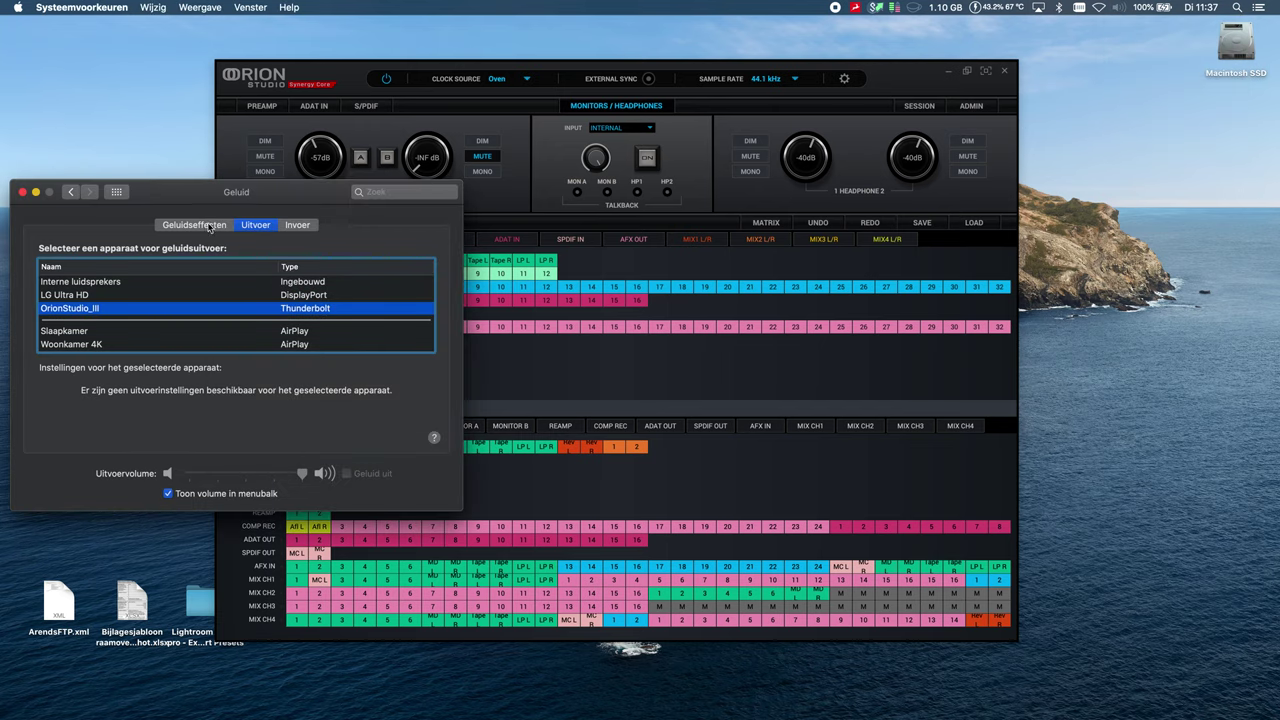
- Move the Orion Studio window clear of the Sound preferences and check the system's output device list
{"action": "left_click", "coordinate": [353, 75]}
{"action": "left_click_drag", "start_coordinate": [346, 75], "coordinate": [484, 68]}
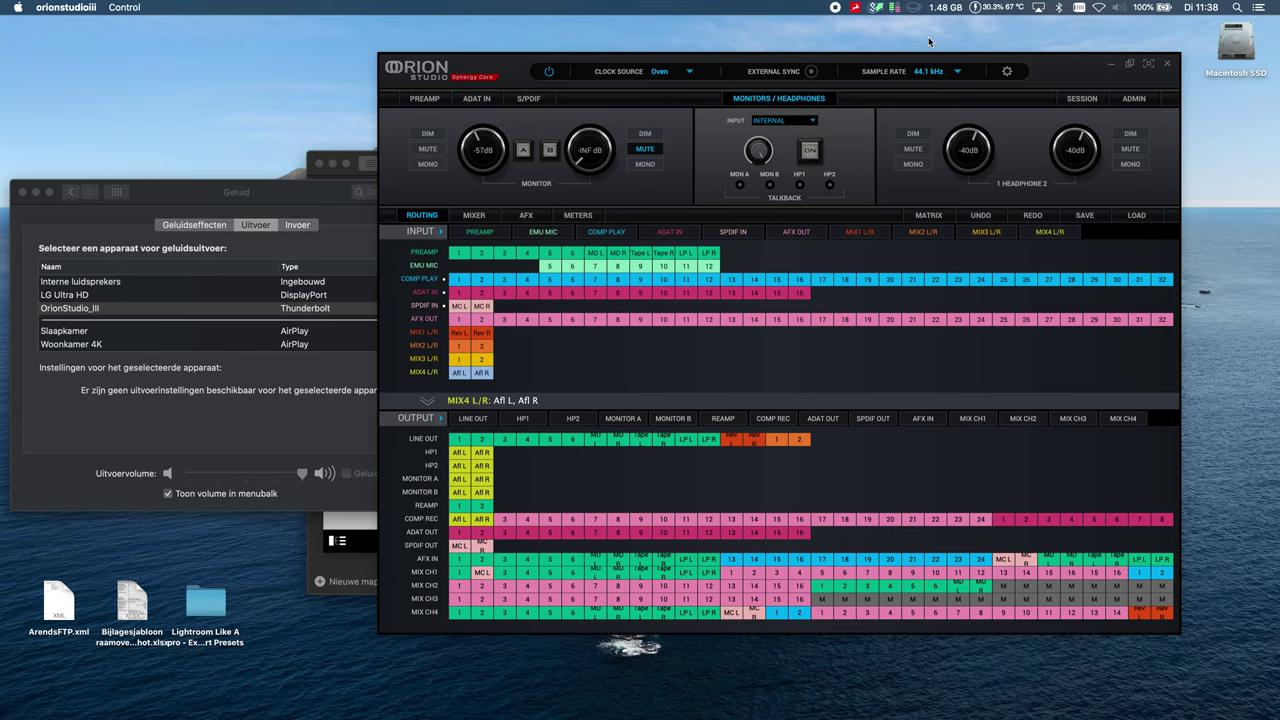
{"action": "left_click", "coordinate": [1119, 8]}
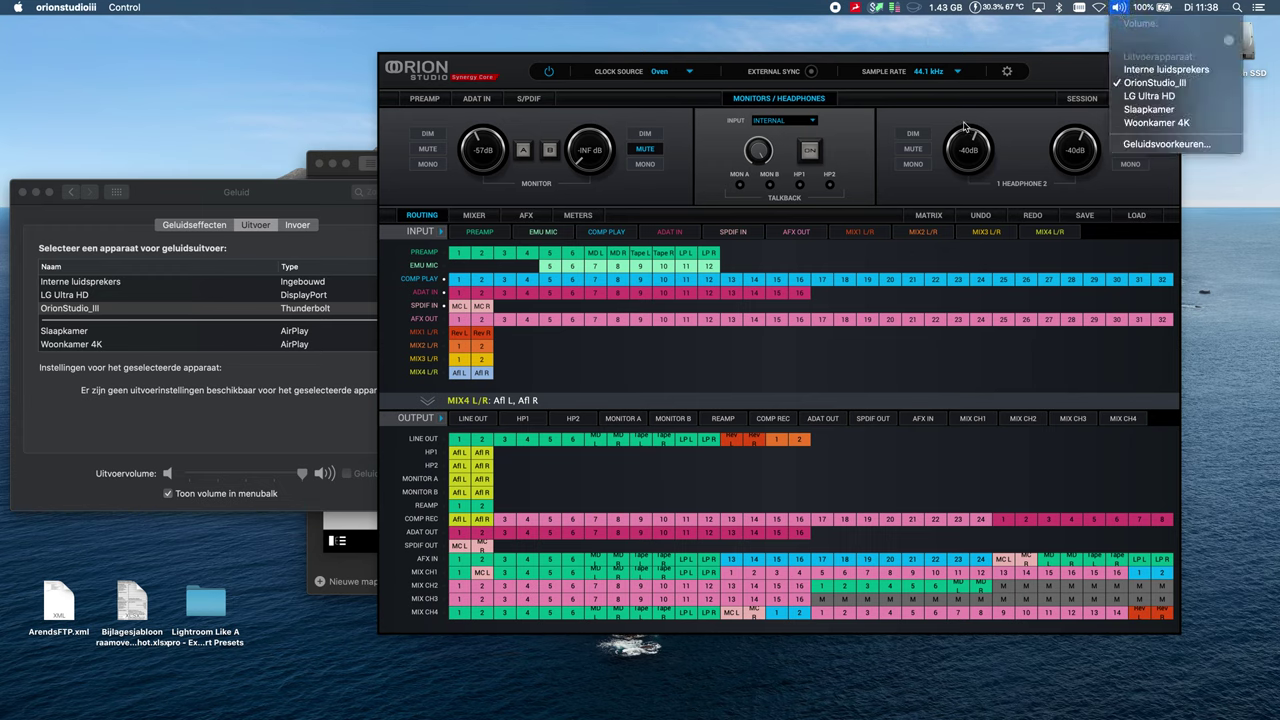
{"action": "left_click", "coordinate": [991, 94]}
- Set the Orion Studio clock source to USB
{"action": "left_click", "coordinate": [686, 73]}
{"action": "left_click", "coordinate": [686, 73]}
{"action": "left_click", "coordinate": [686, 73]}
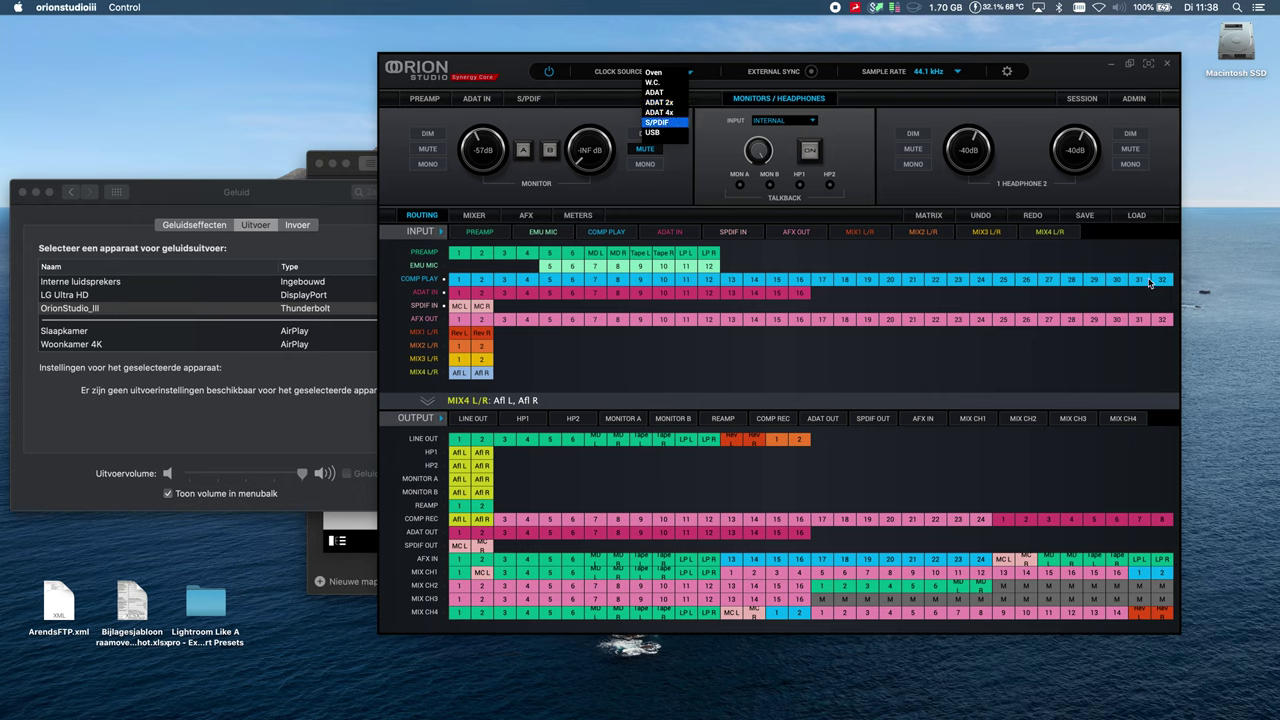
{"action": "left_click", "coordinate": [1095, 255]}
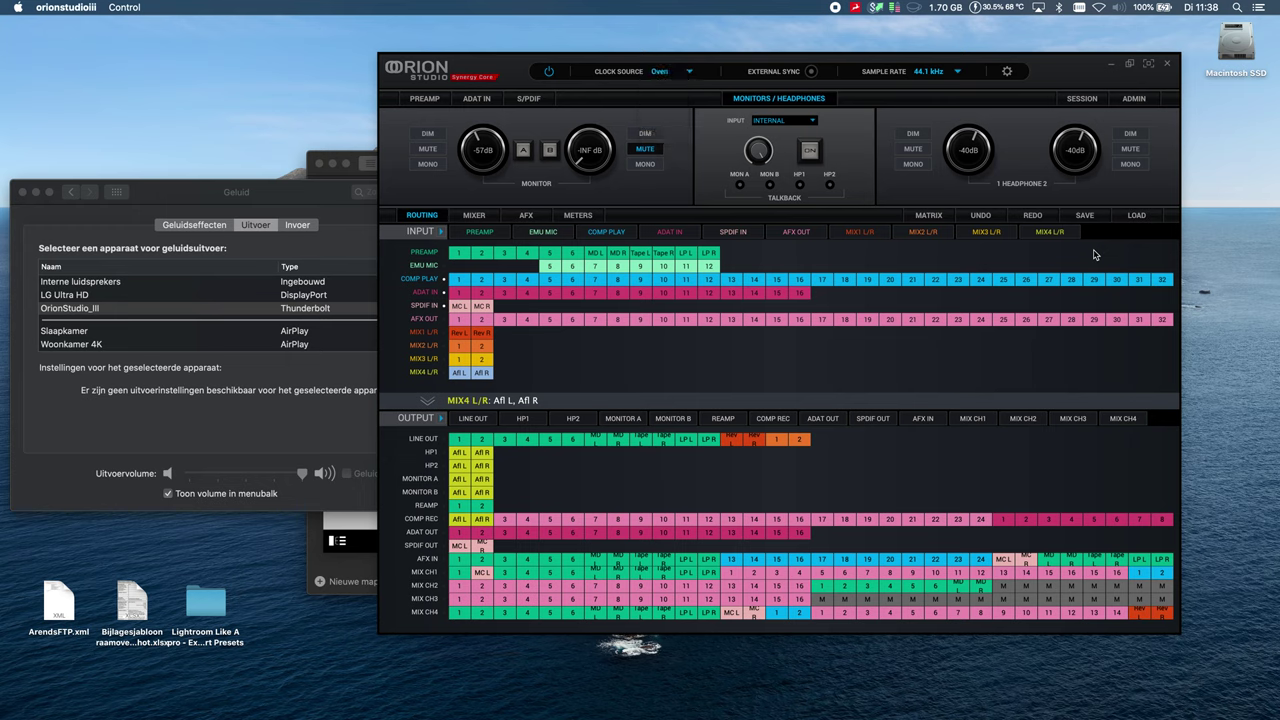
{"action": "left_click", "coordinate": [689, 72]}
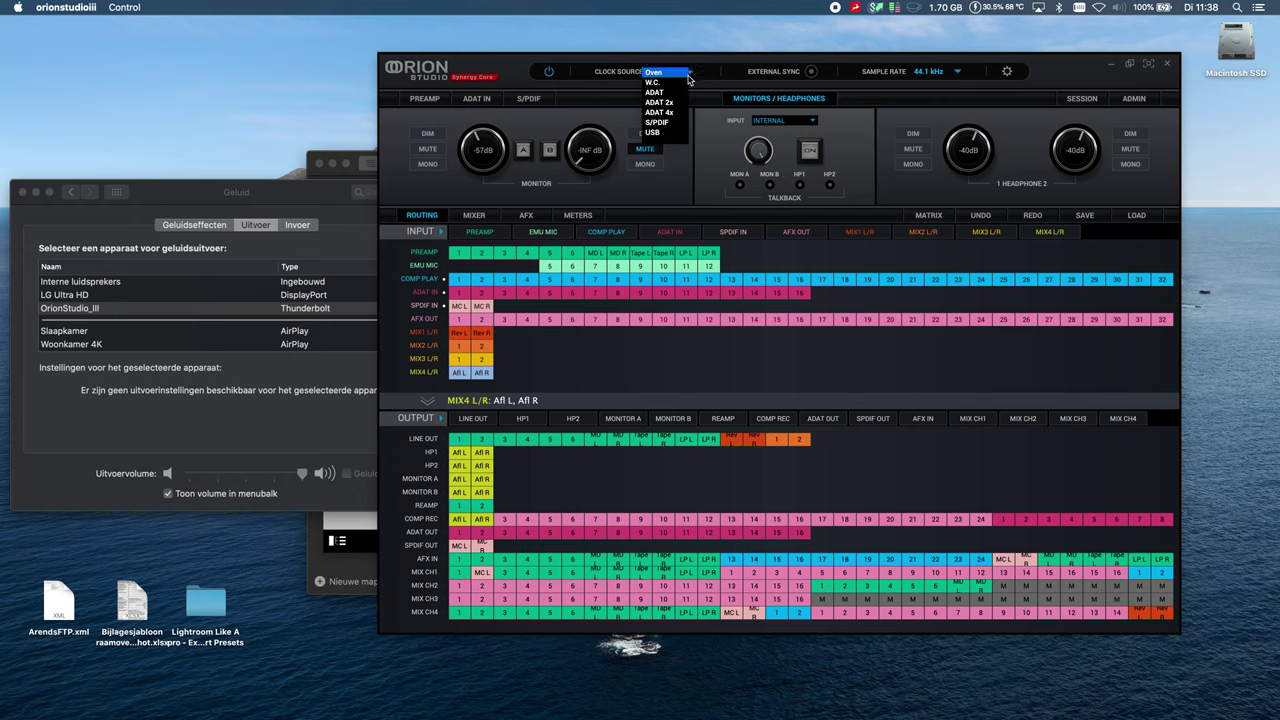
{"action": "left_click", "coordinate": [675, 133]}
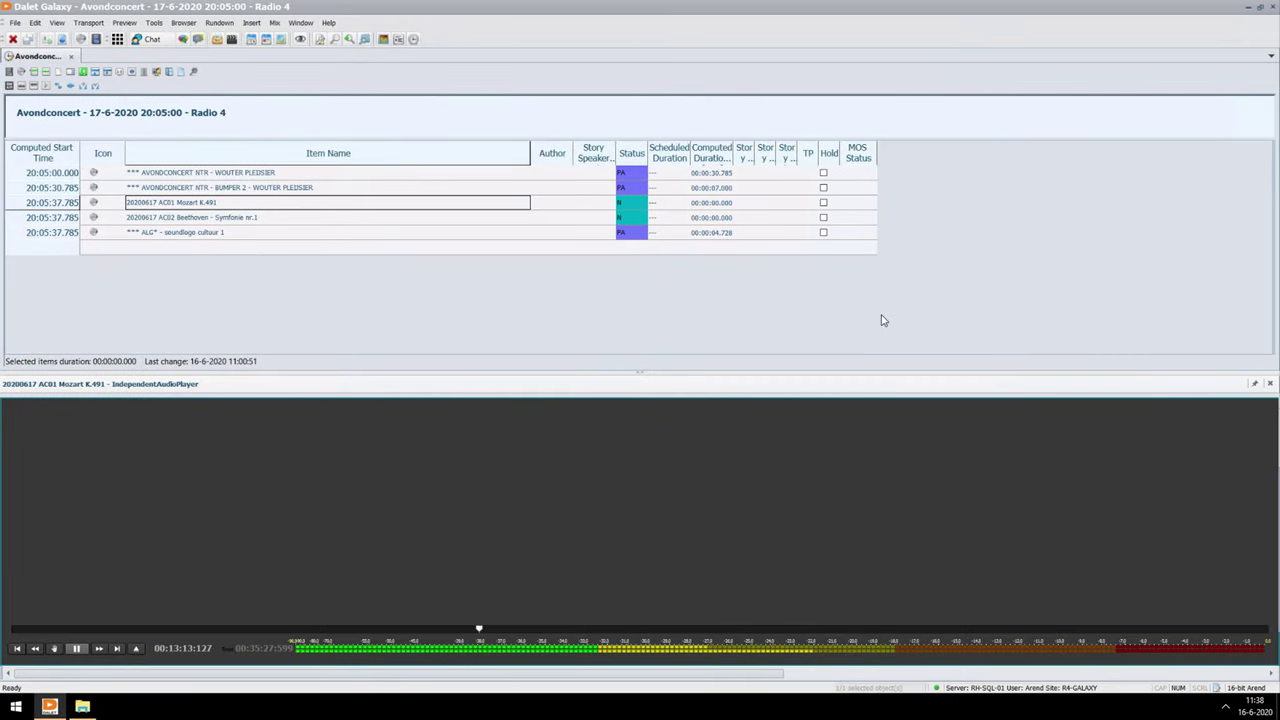
- In Dalet Galaxy, pause the Mozart K.491 item and close its audio player
{"action": "left_click", "coordinate": [76, 649]}
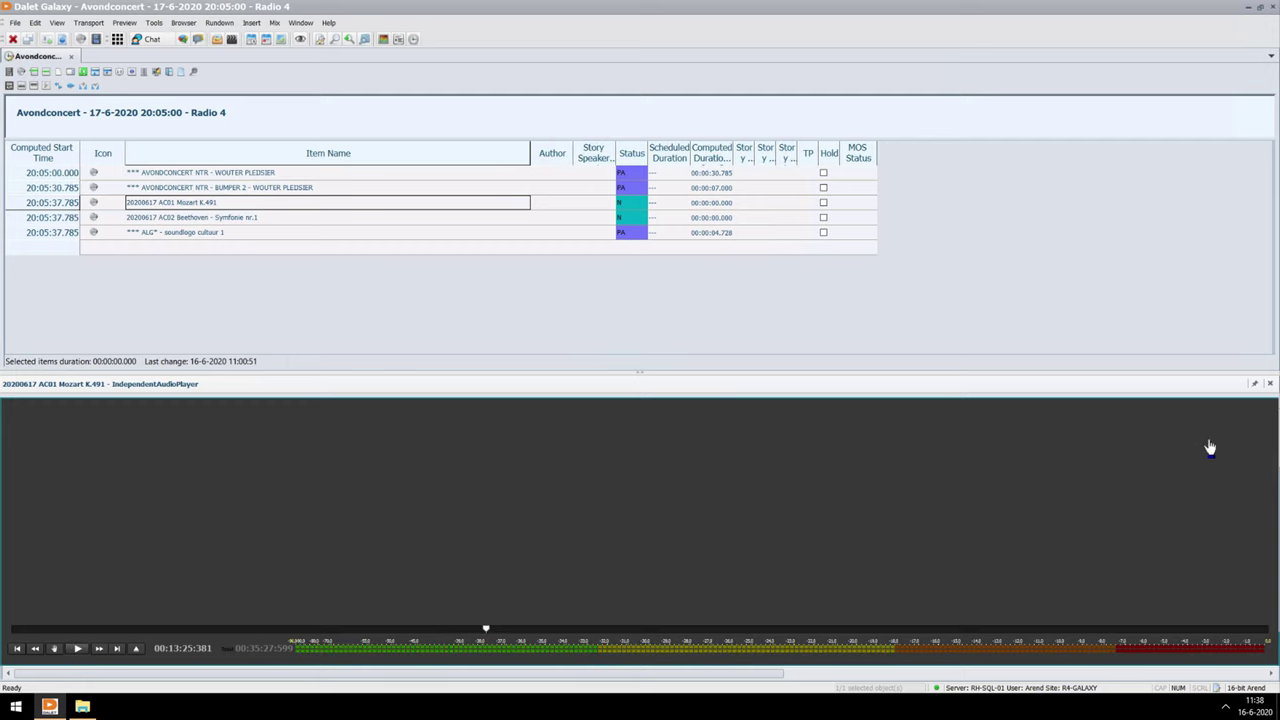
{"action": "left_click", "coordinate": [1270, 383]}
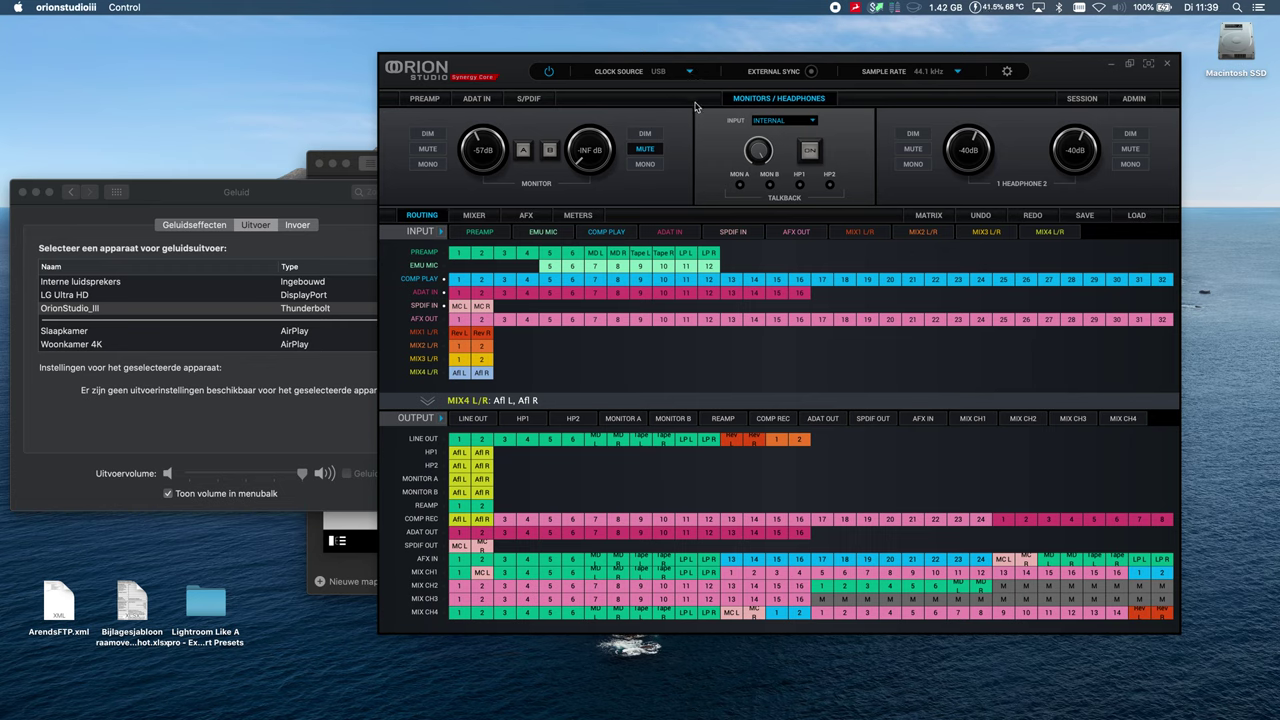
- Set the macOS sound output device to Interne luidsprekers
{"action": "left_click", "coordinate": [273, 311]}
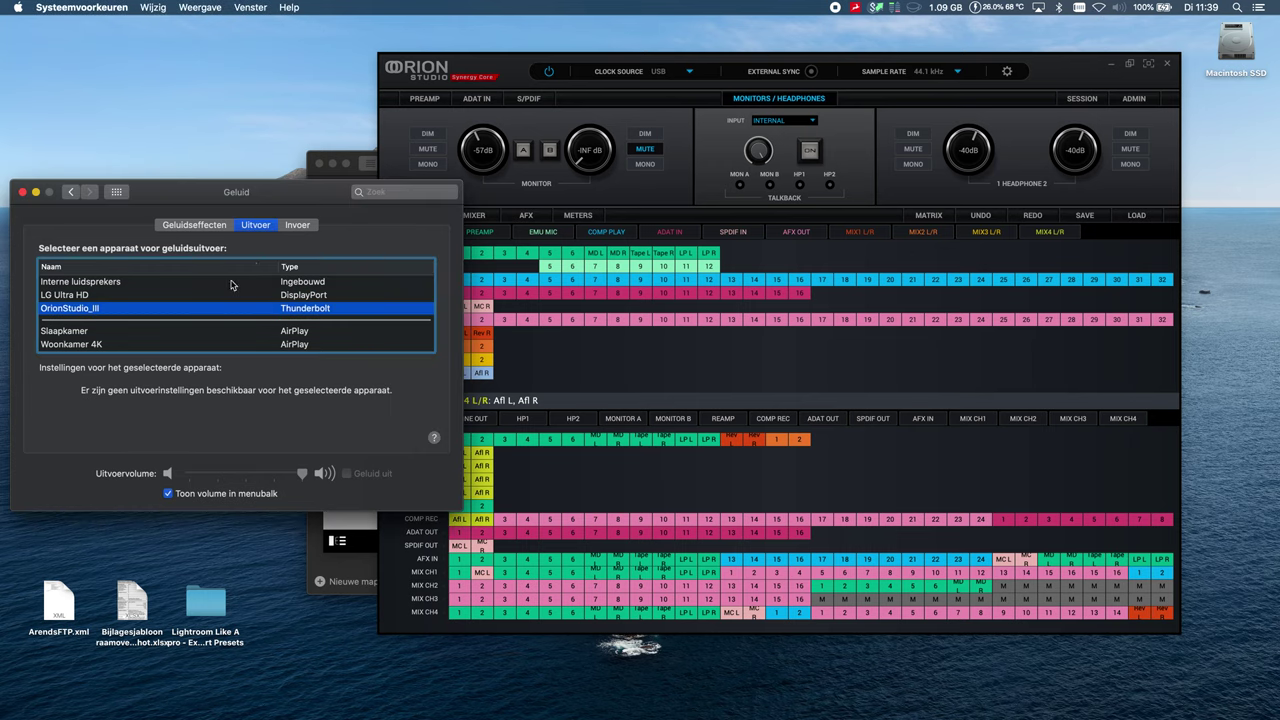
{"action": "left_click", "coordinate": [231, 283]}
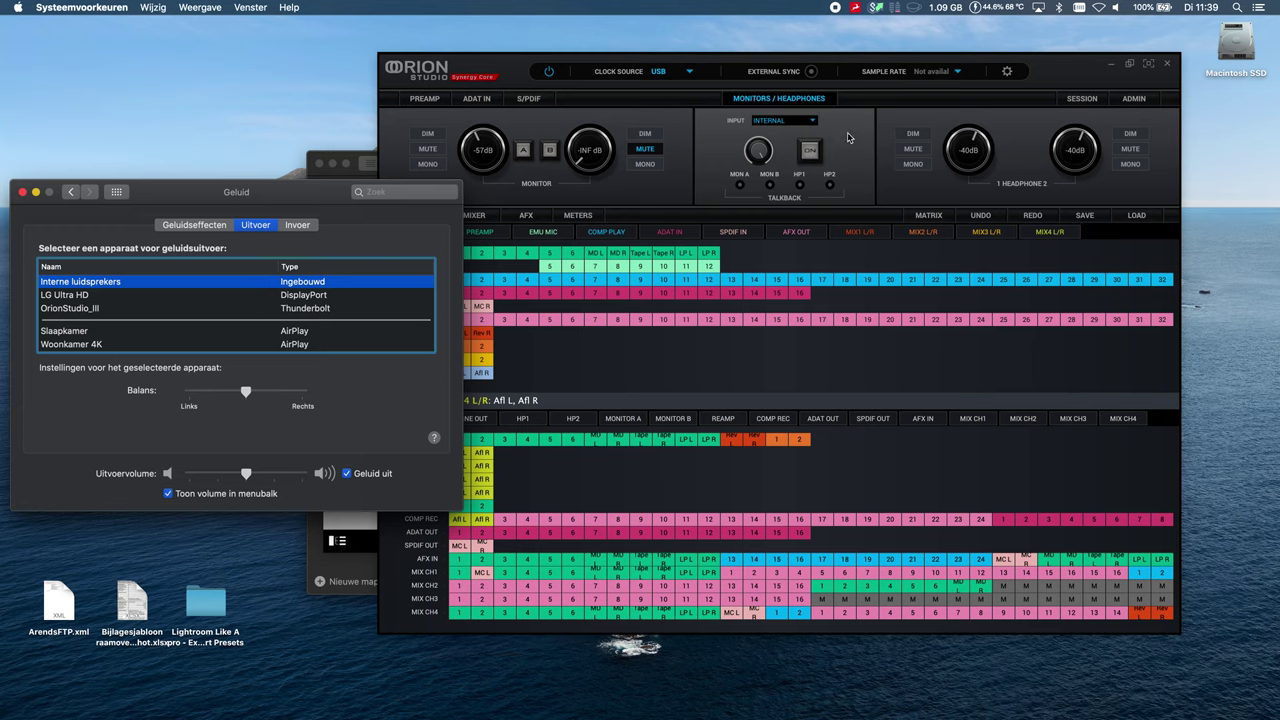
- Set the Orion Studio clock source to Oven and return to the macOS Sound preferences
{"action": "left_click", "coordinate": [690, 74]}
{"action": "left_click", "coordinate": [690, 74]}
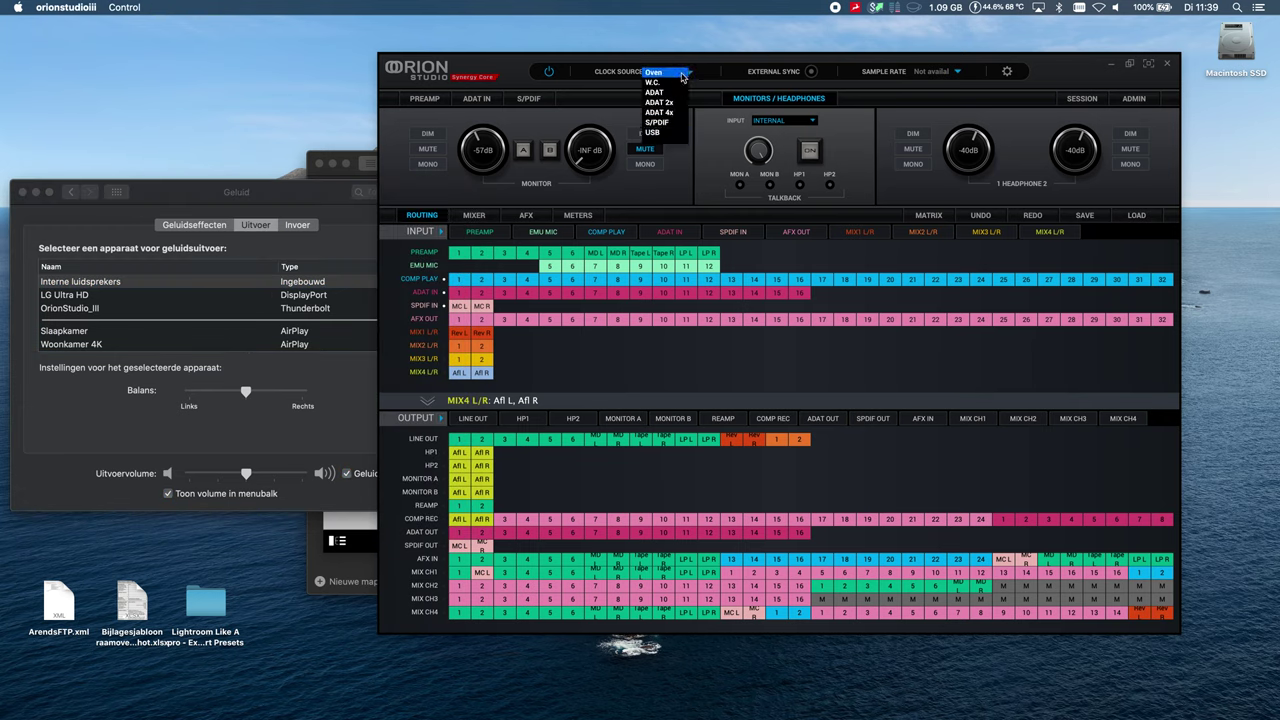
{"action": "left_click", "coordinate": [655, 72]}
{"action": "left_click", "coordinate": [183, 203]}
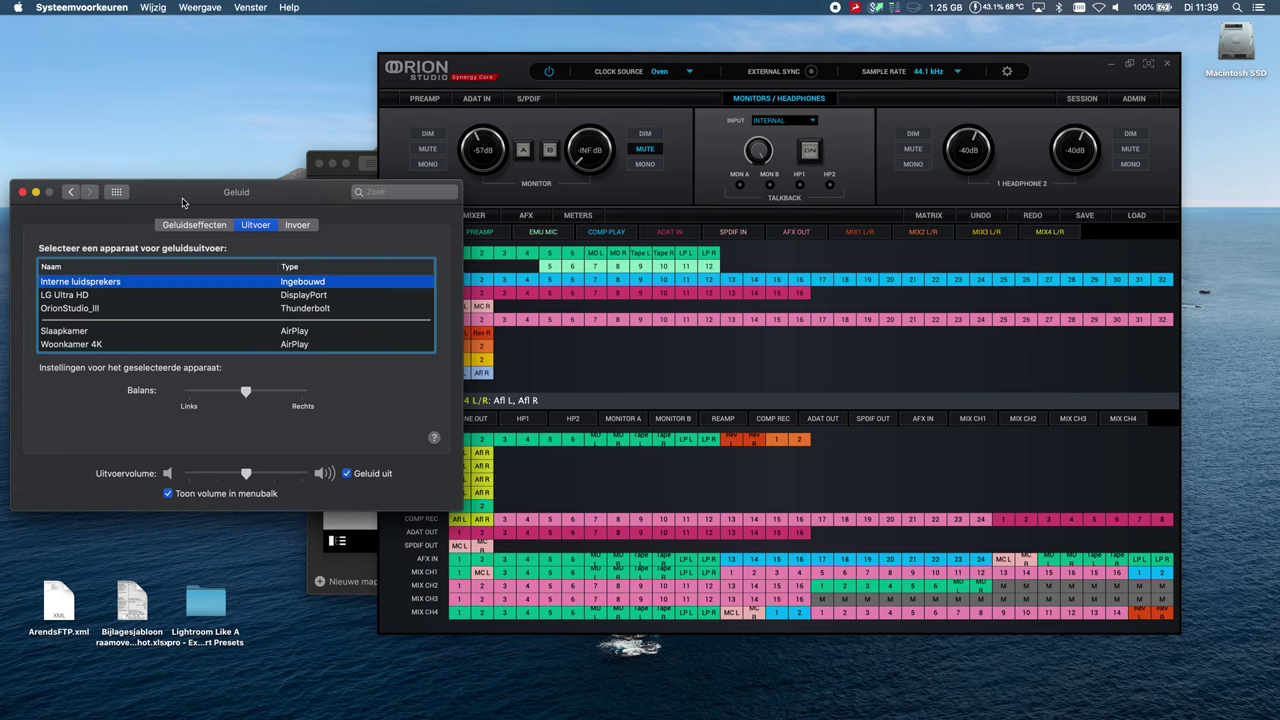
- Set the macOS sound output device to OrionStudio_III and return to the Orion Studio control panel
{"action": "left_click", "coordinate": [178, 309]}
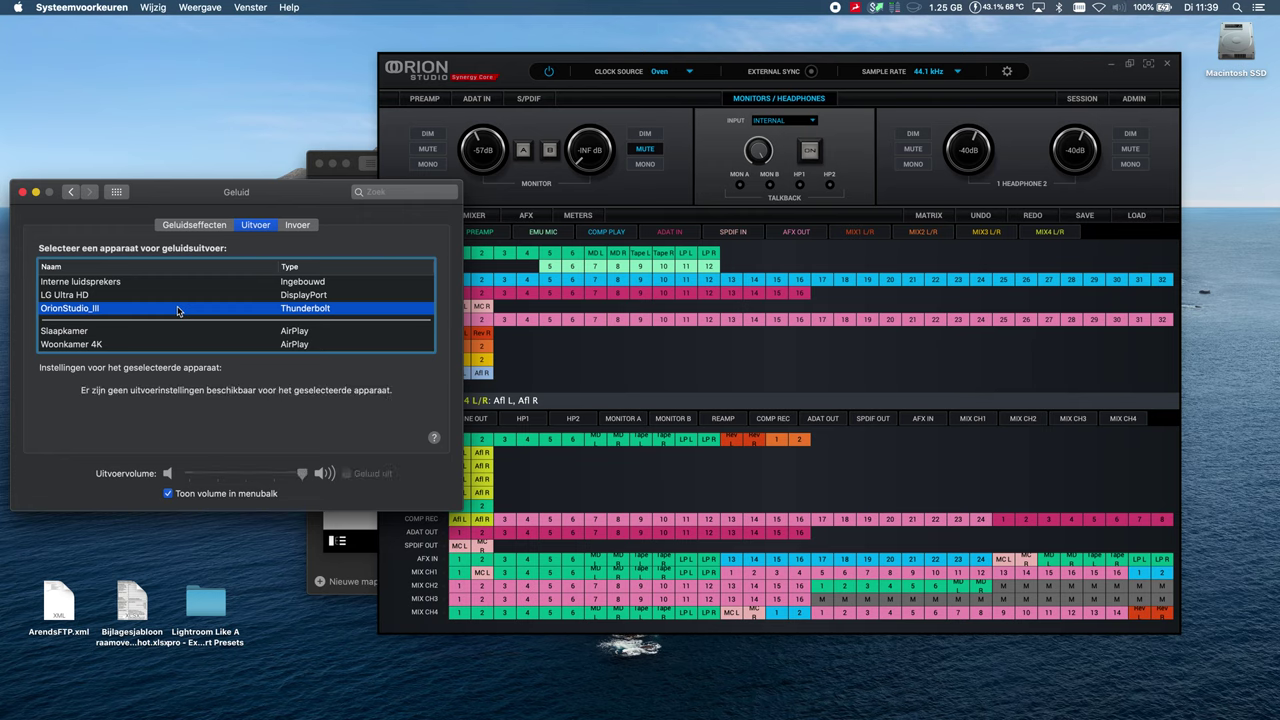
{"action": "left_click", "coordinate": [516, 75]}
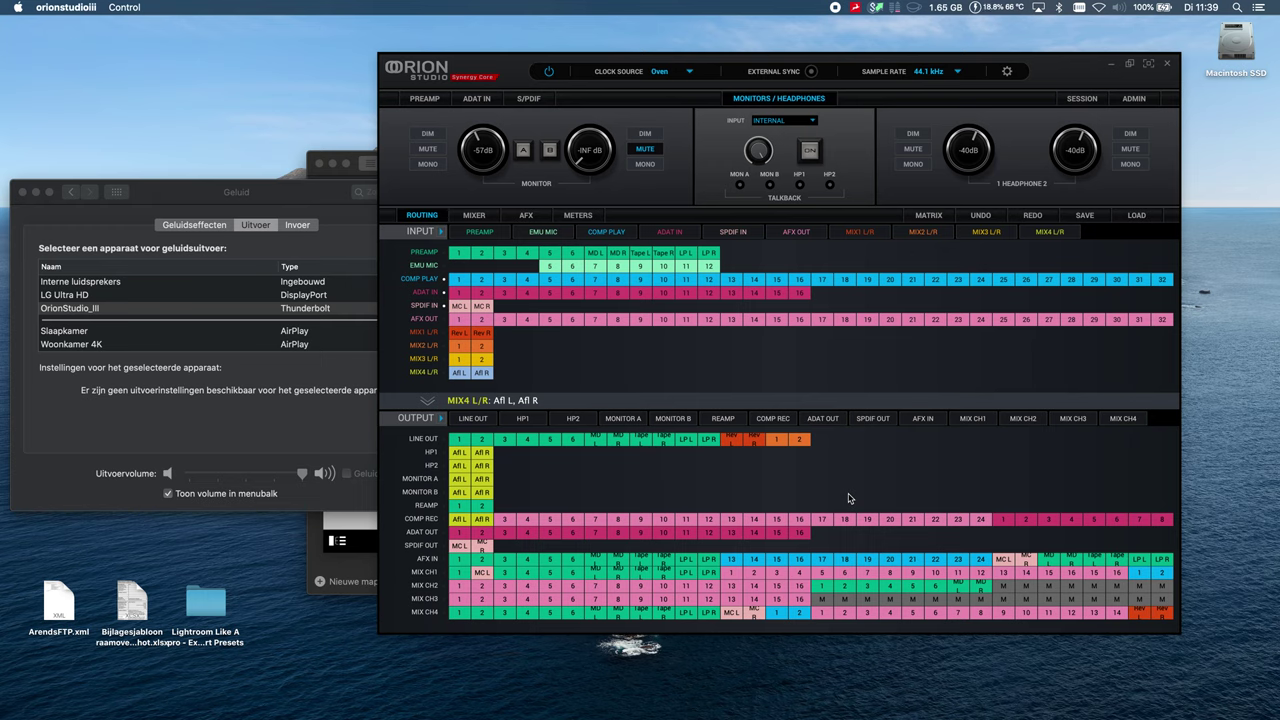
- Launch REAPER64, confirm opening the downloaded app, and enter the account password to authorize its changes
{"action": "mouse_move", "coordinate": [714, 713]}
{"action": "left_click", "coordinate": [650, 698]}
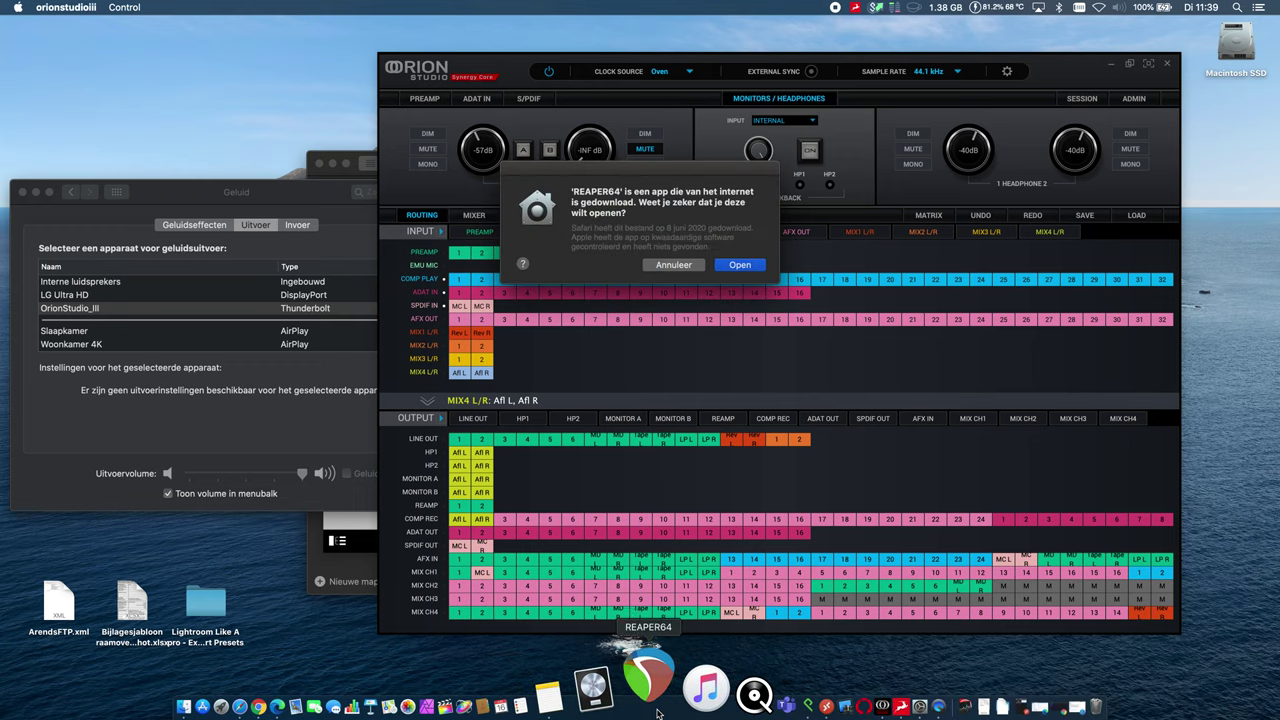
{"action": "left_click", "coordinate": [745, 266]}
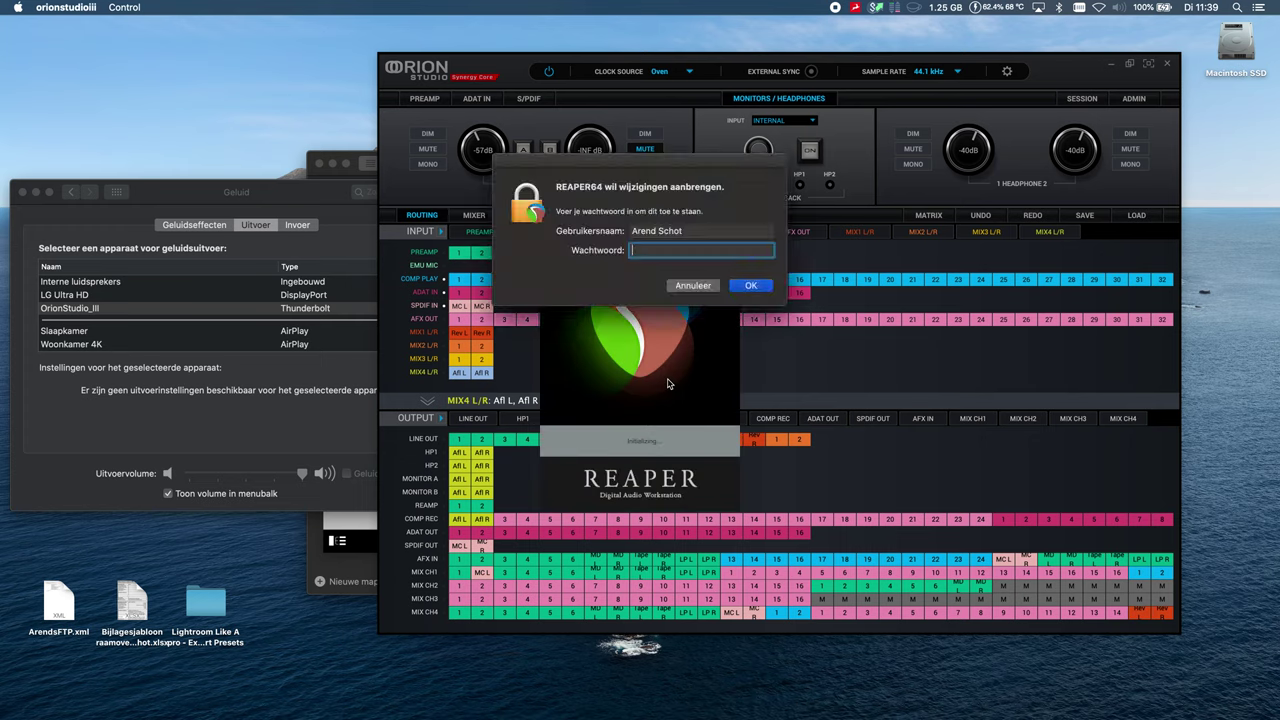
{"action": "type", "text": "*"}
{"action": "key", "text": "Return"}
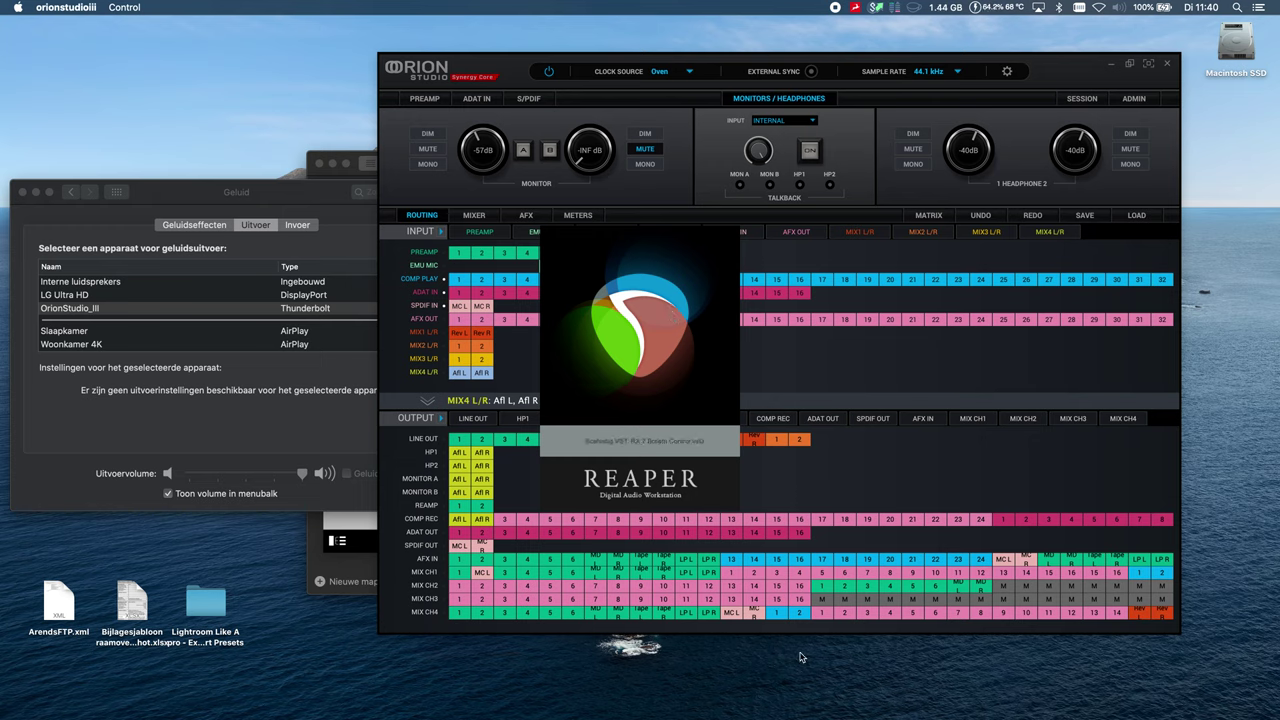
- Quit every Edge, Verge and Edge Solo emulation activation window that REAPER's plug-in scan brings up
{"action": "mouse_move", "coordinate": [830, 712]}
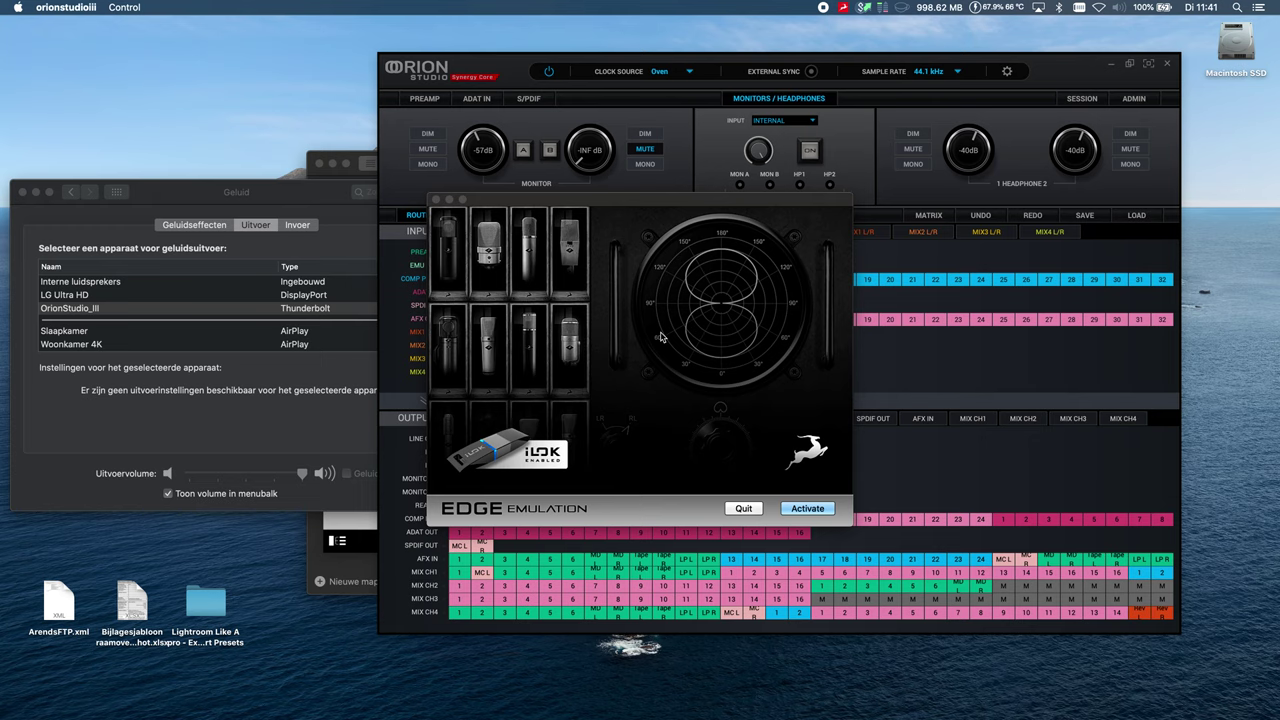
{"action": "left_click", "coordinate": [745, 509]}
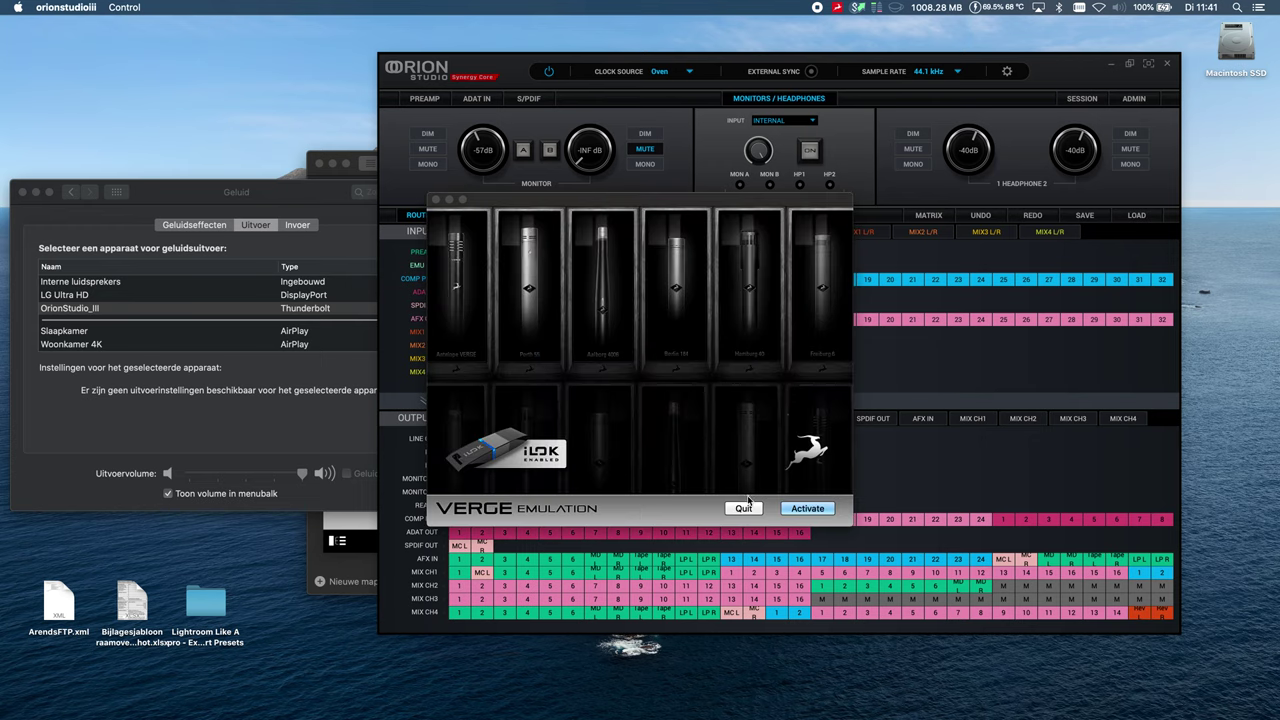
{"action": "left_click", "coordinate": [744, 508]}
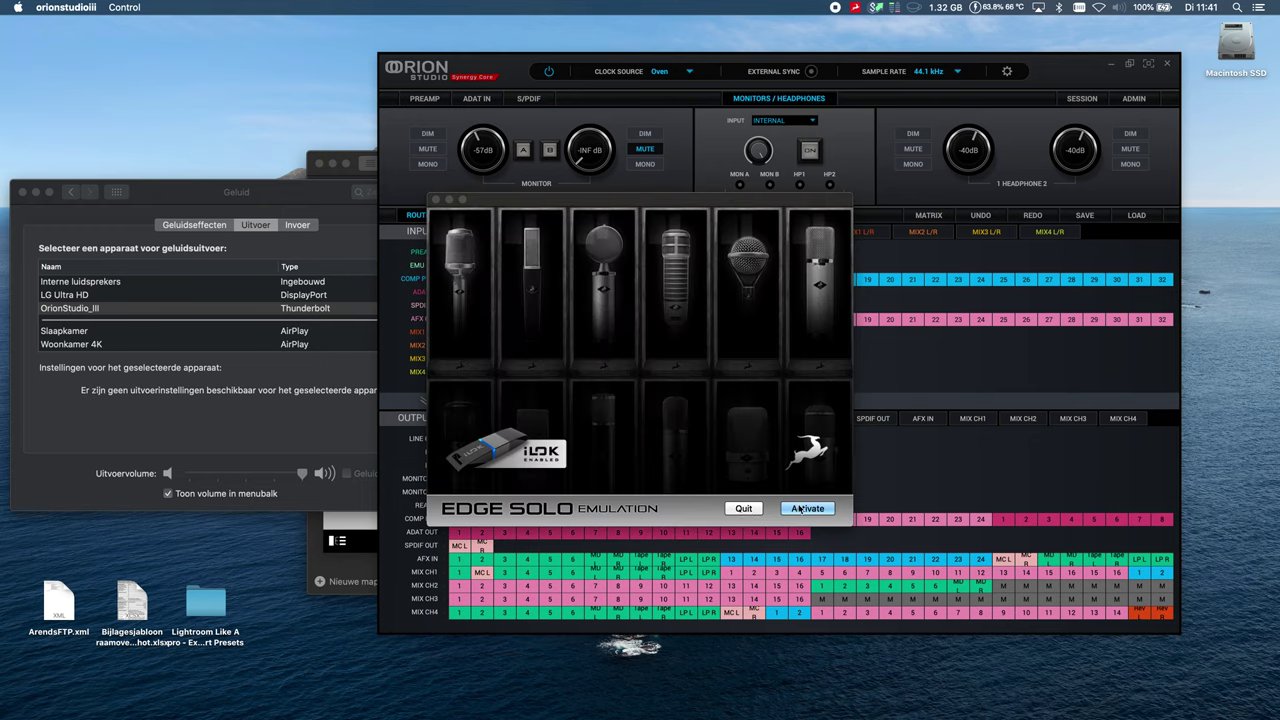
{"action": "left_click", "coordinate": [744, 509]}
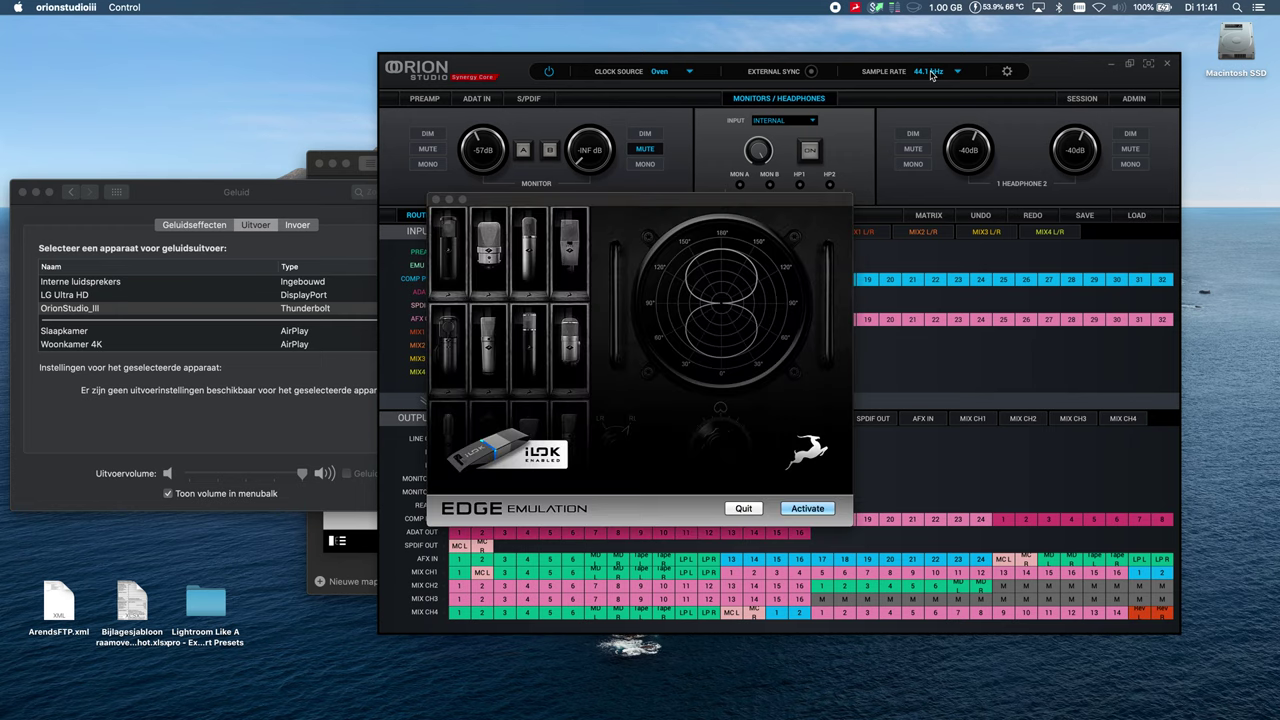
{"action": "left_click", "coordinate": [756, 511]}
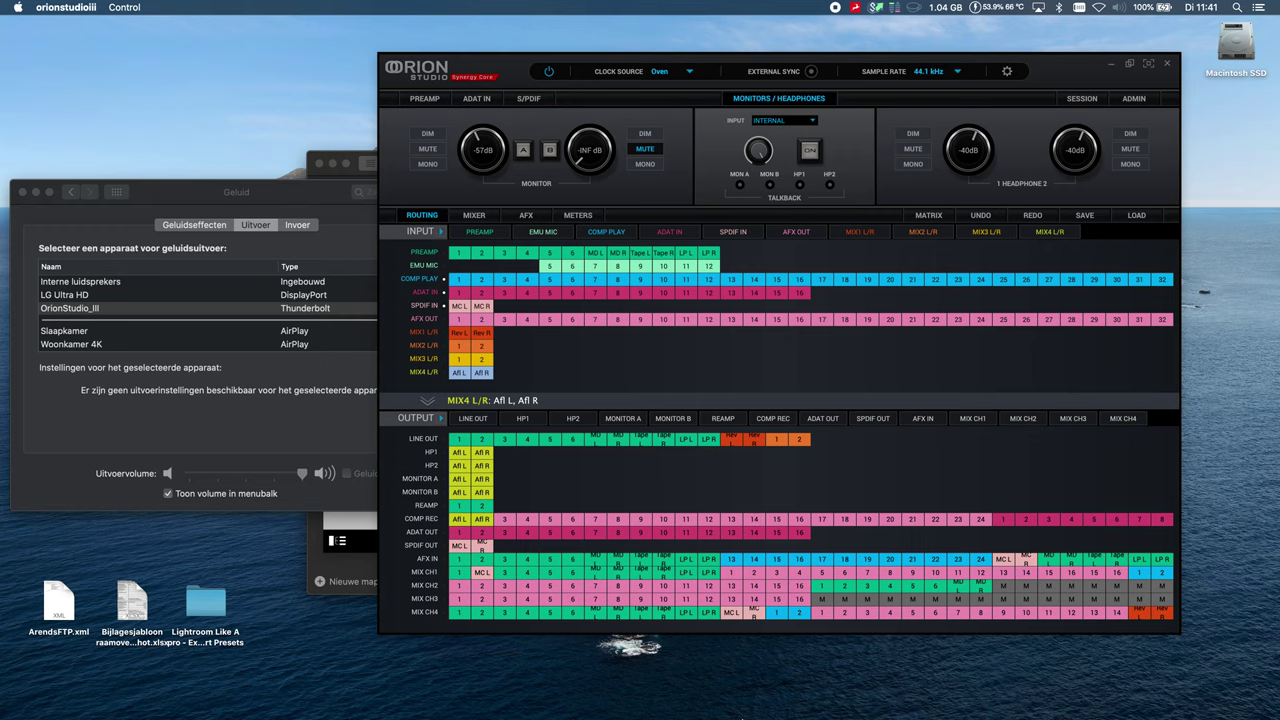
{"action": "mouse_move", "coordinate": [672, 712]}
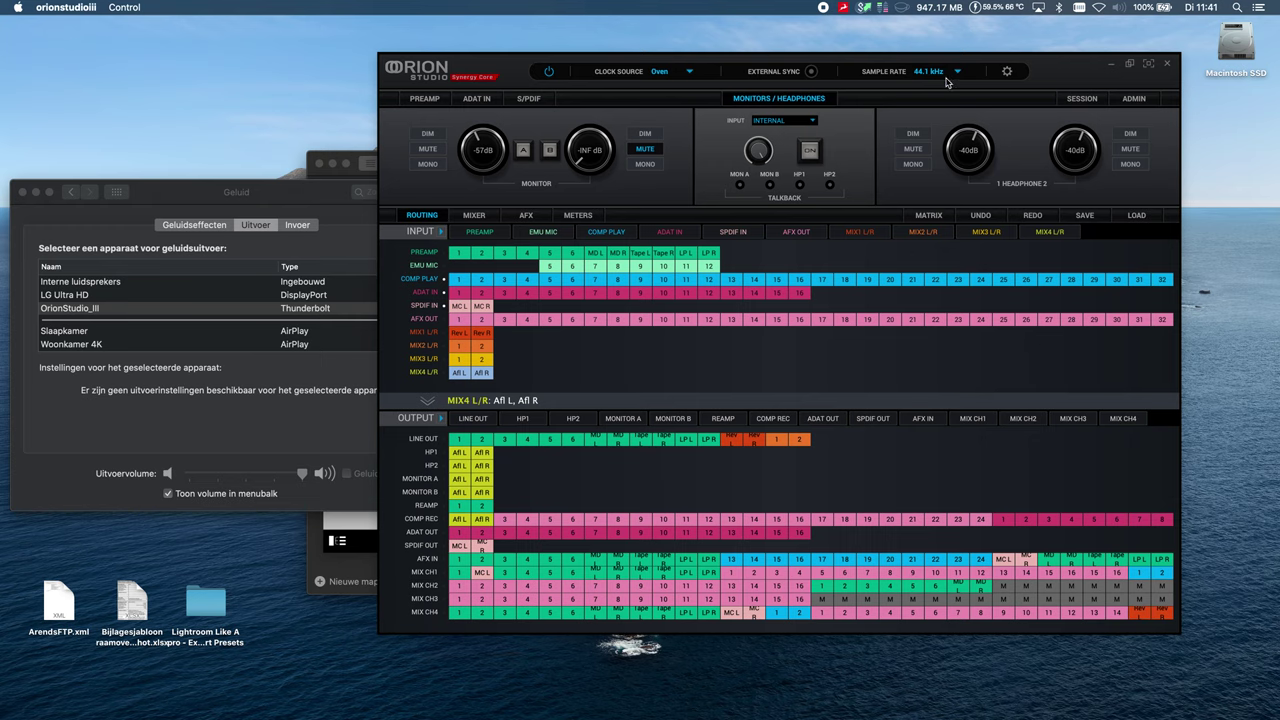
{"action": "left_click", "coordinate": [755, 508]}
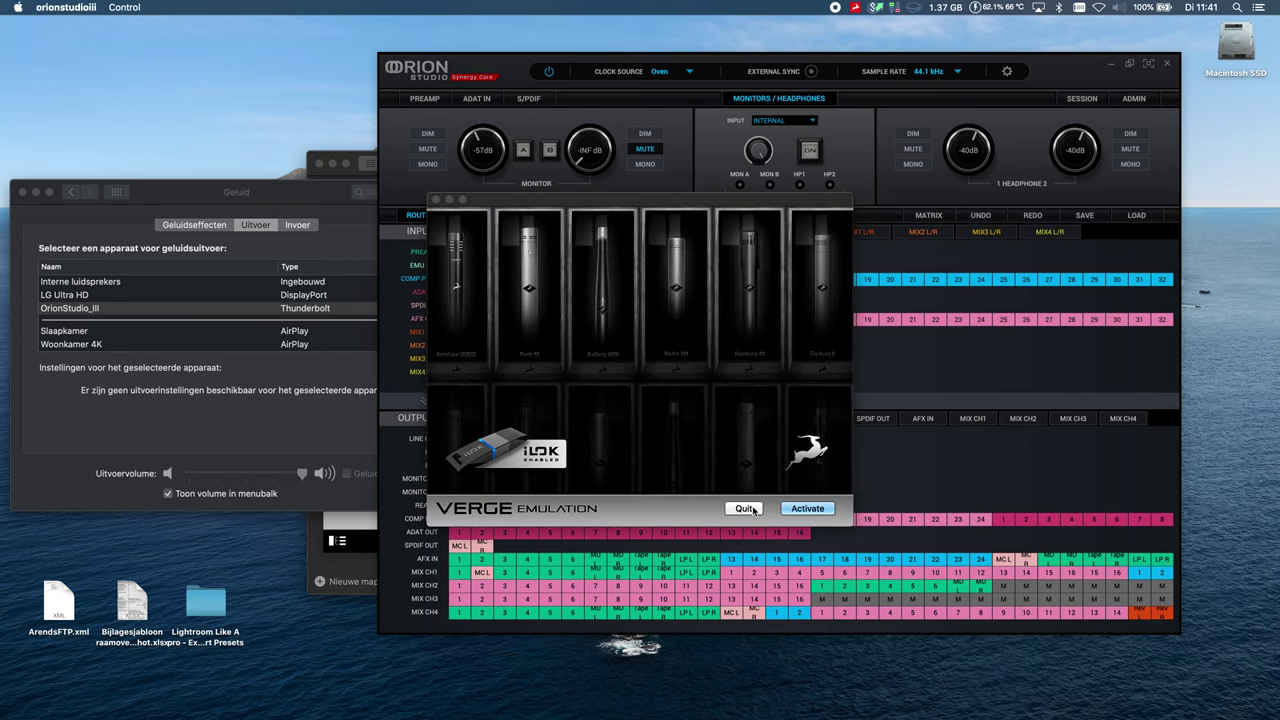
{"action": "left_click", "coordinate": [747, 509]}
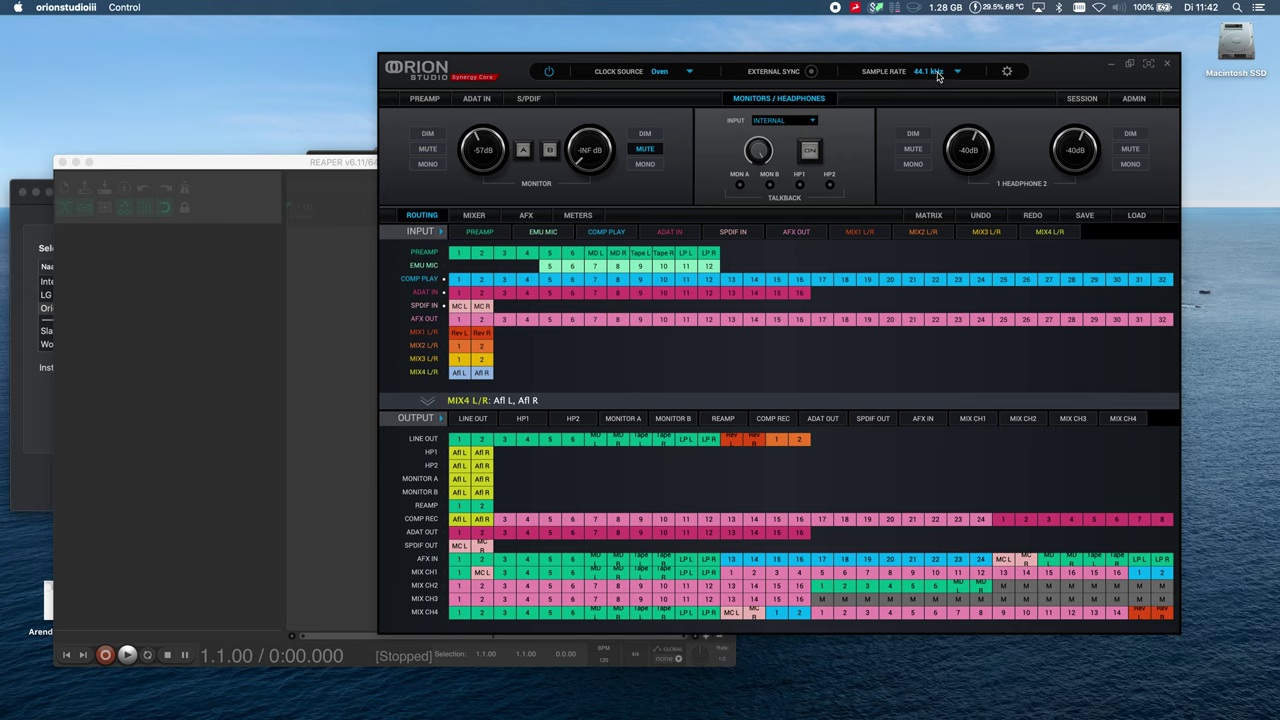
- Check the Orion Studio settings and sample rate alongside the output device selected in macOS Sound preferences
{"action": "left_click", "coordinate": [1007, 72]}
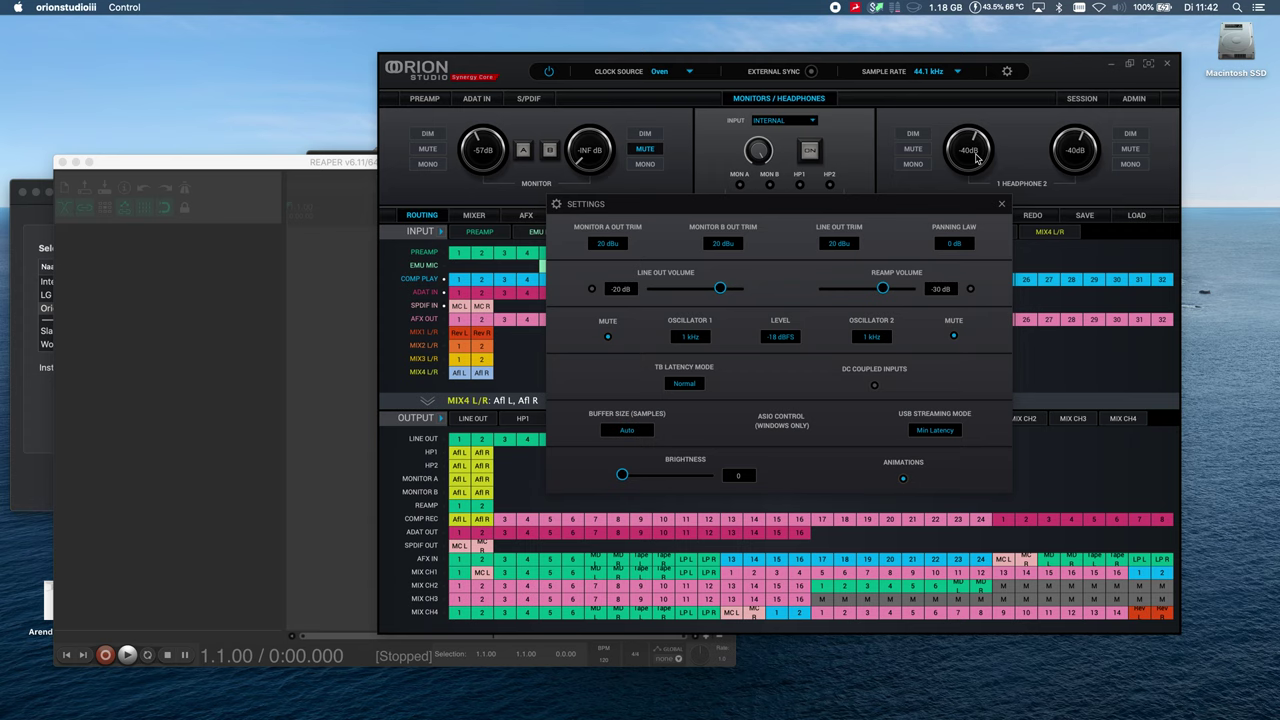
{"action": "left_click", "coordinate": [1000, 208]}
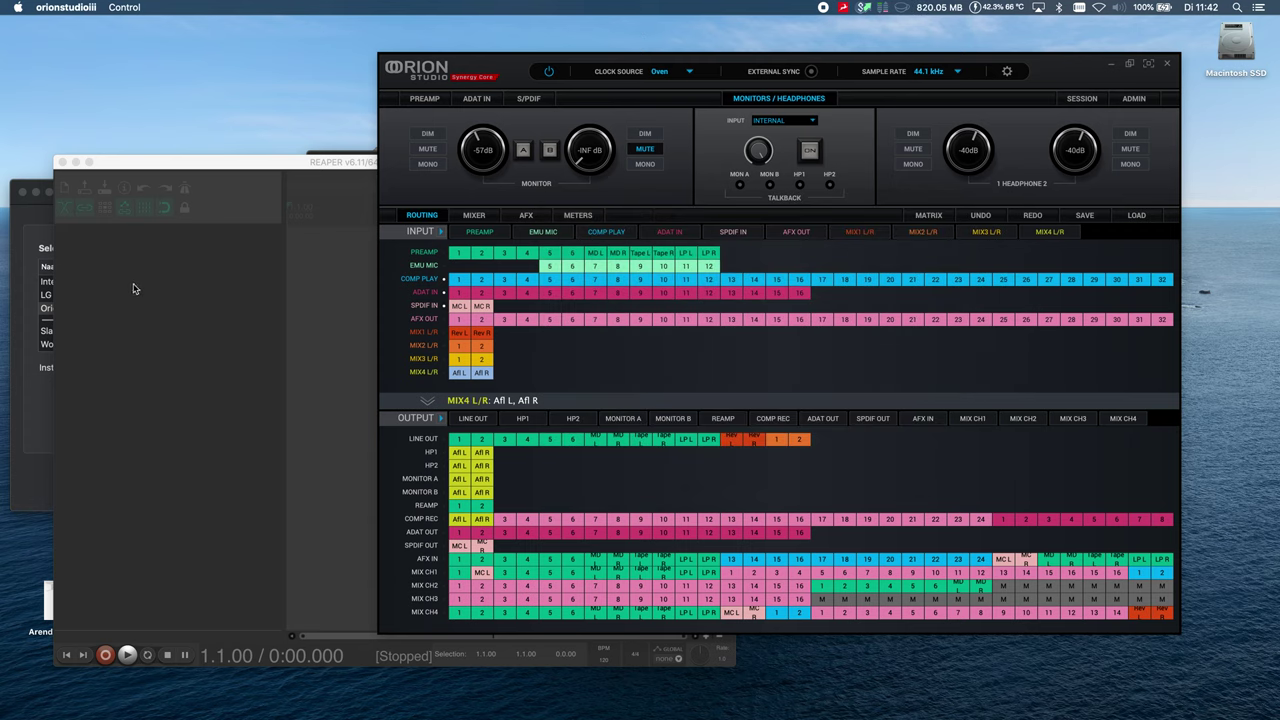
{"action": "left_click", "coordinate": [32, 397]}
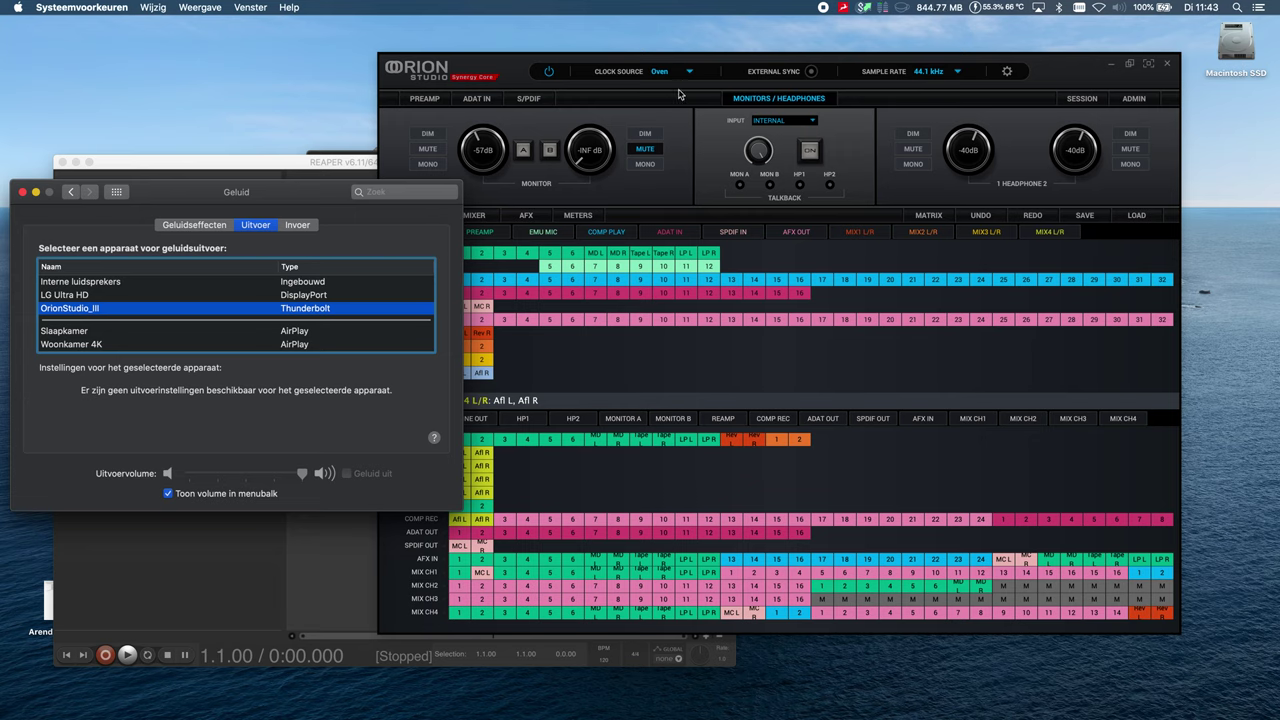
{"action": "left_click", "coordinate": [938, 73]}
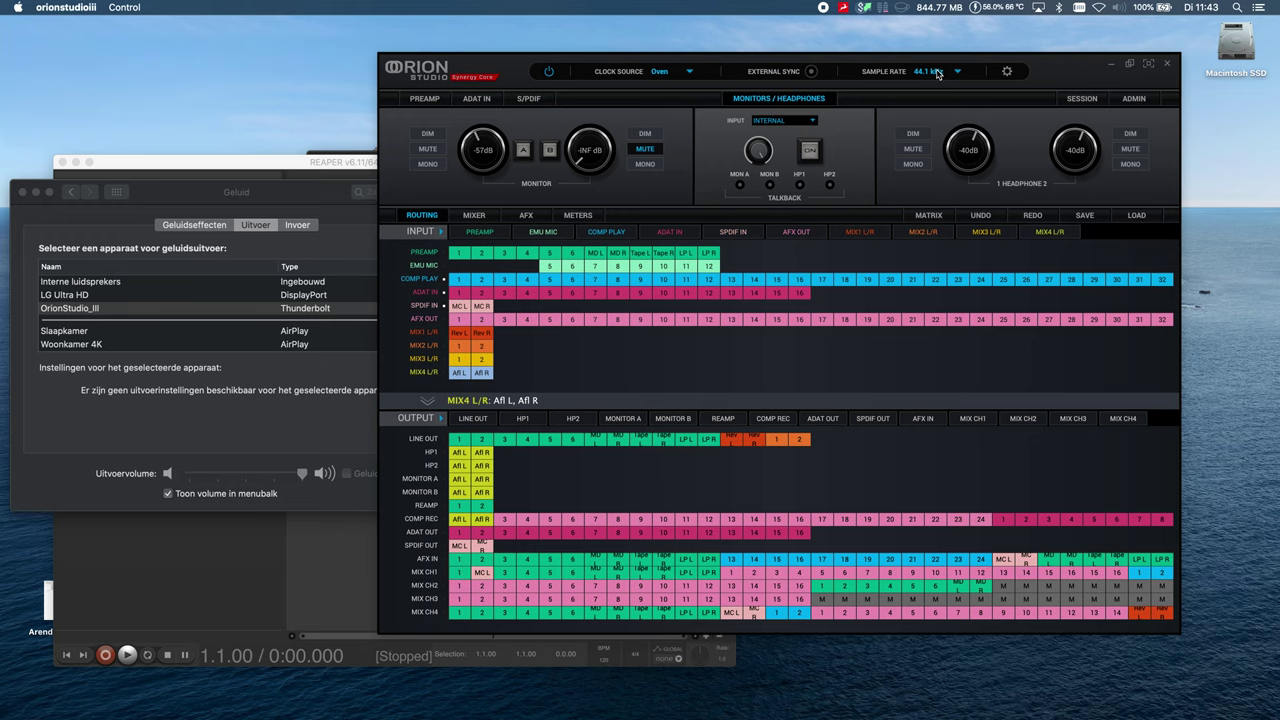
{"action": "left_click", "coordinate": [938, 73]}
{"action": "left_click", "coordinate": [940, 63]}
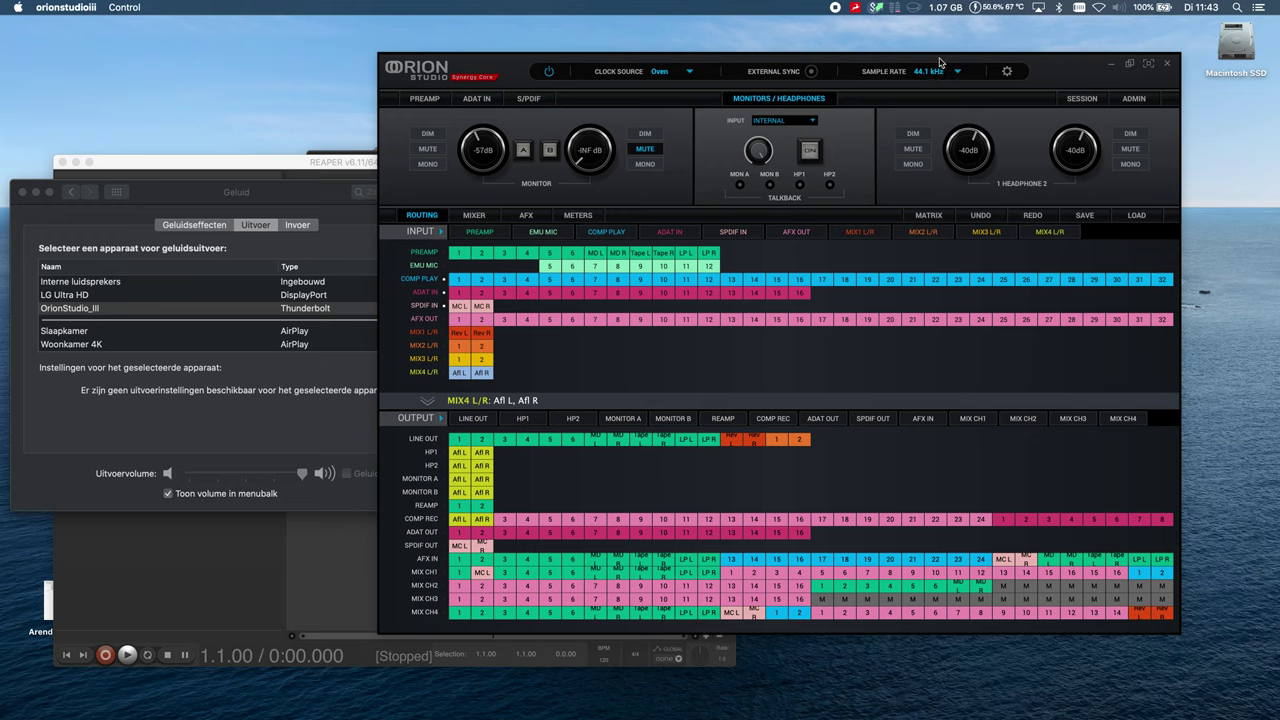
- Switch to REAPER, agree to select an audio device, and answer its access requests, allowing cockos.com and denying the microphone
{"action": "left_click", "coordinate": [264, 550]}
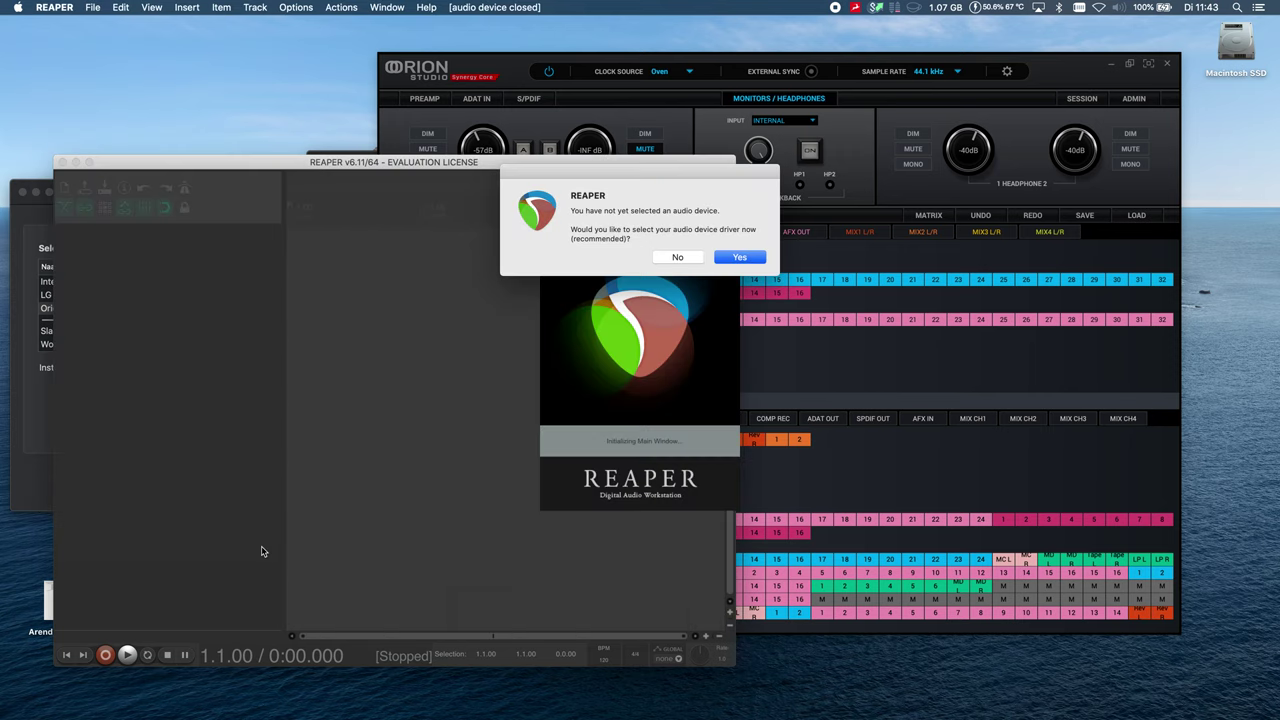
{"action": "left_click", "coordinate": [676, 257]}
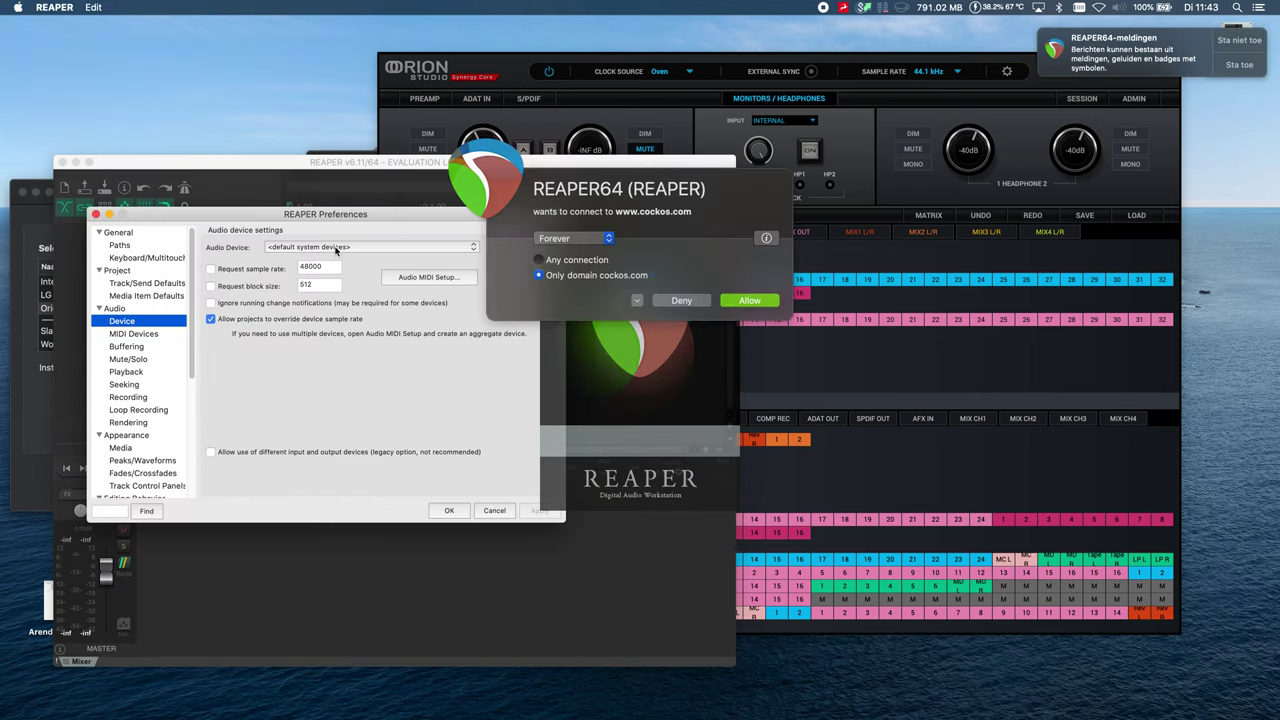
{"action": "left_click", "coordinate": [728, 300]}
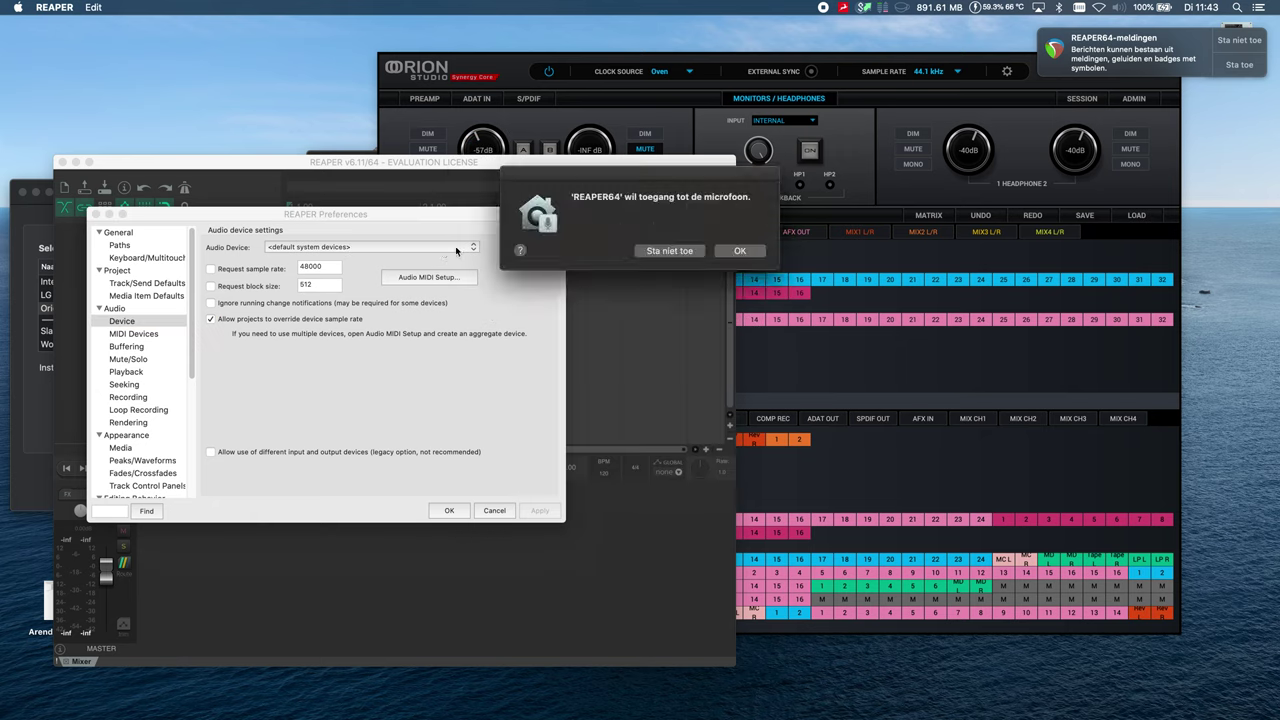
{"action": "left_click", "coordinate": [667, 250]}
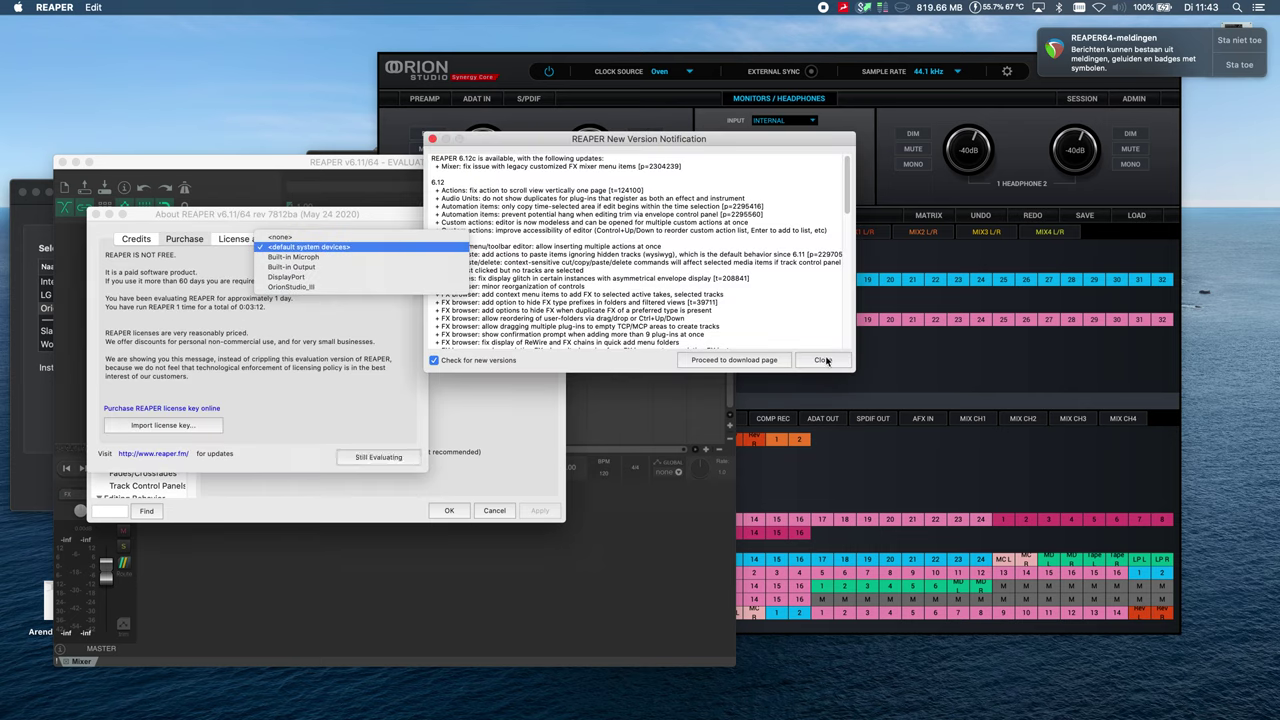
- Set REAPER's audio device to OrionStudio_III, dismissing the new version notice and the evaluation licence window
{"action": "left_click", "coordinate": [823, 360]}
{"action": "left_click", "coordinate": [392, 287]}
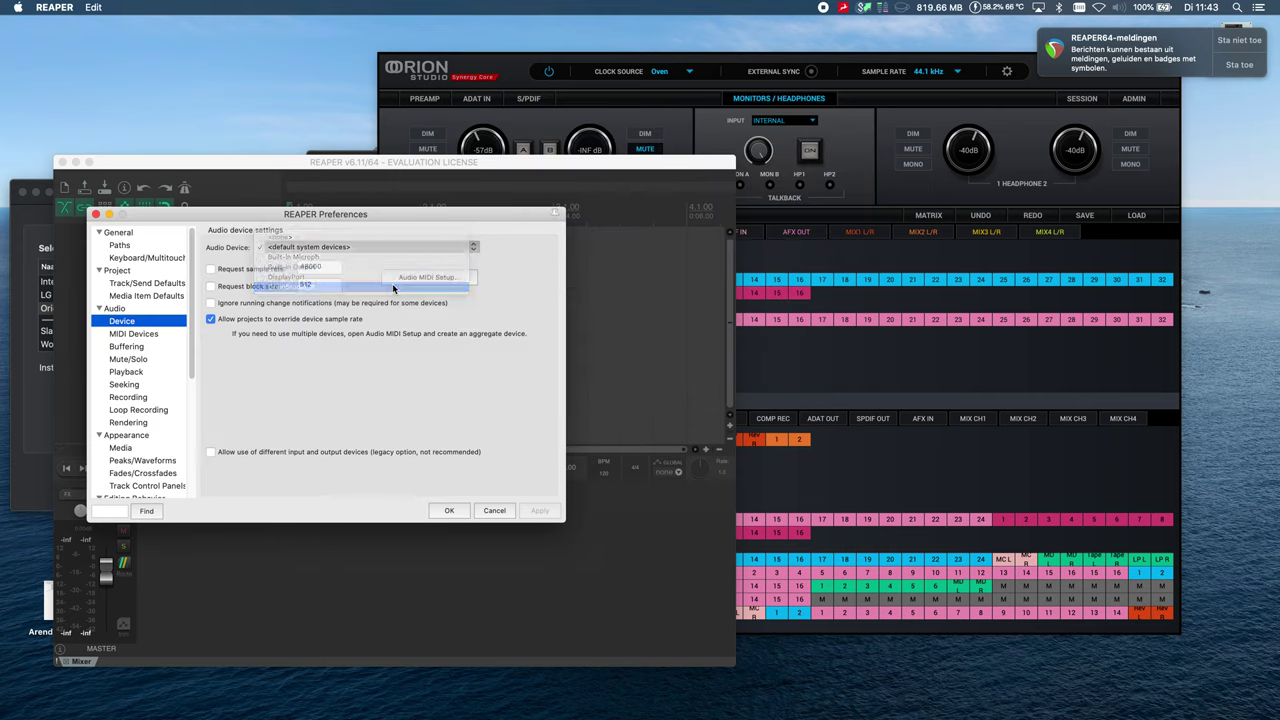
{"action": "left_click", "coordinate": [545, 513]}
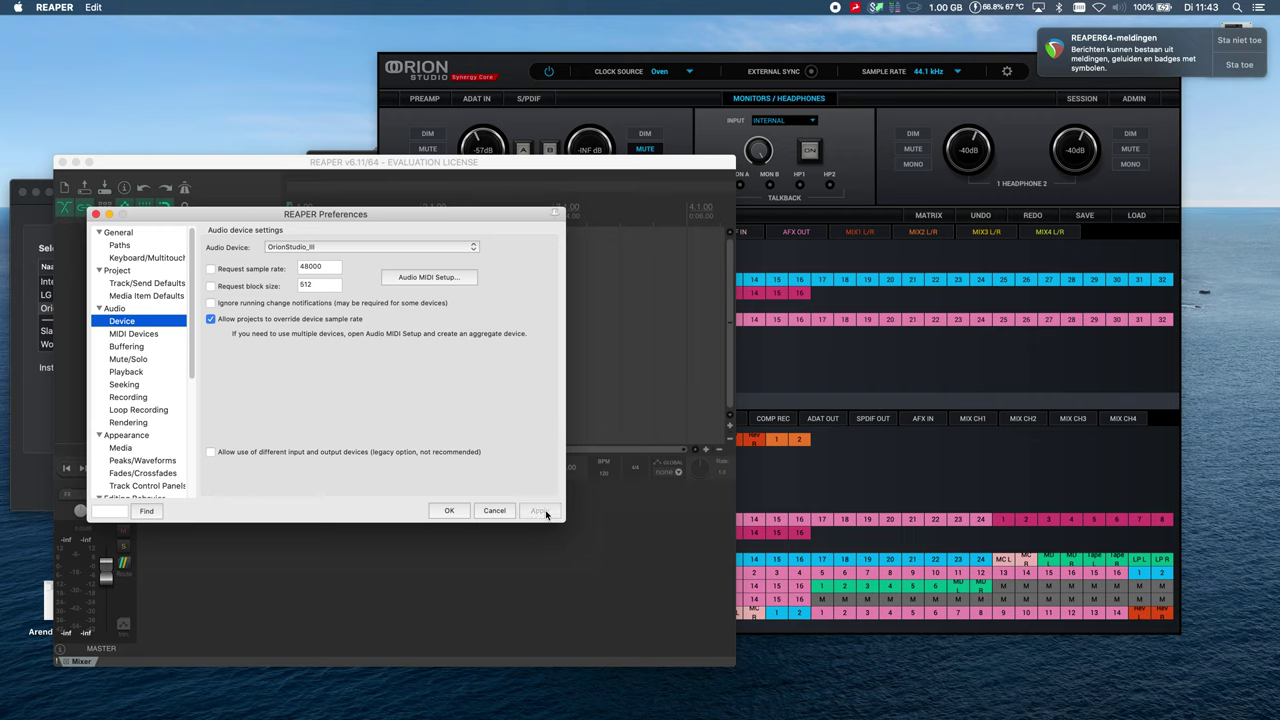
{"action": "left_click", "coordinate": [449, 511]}
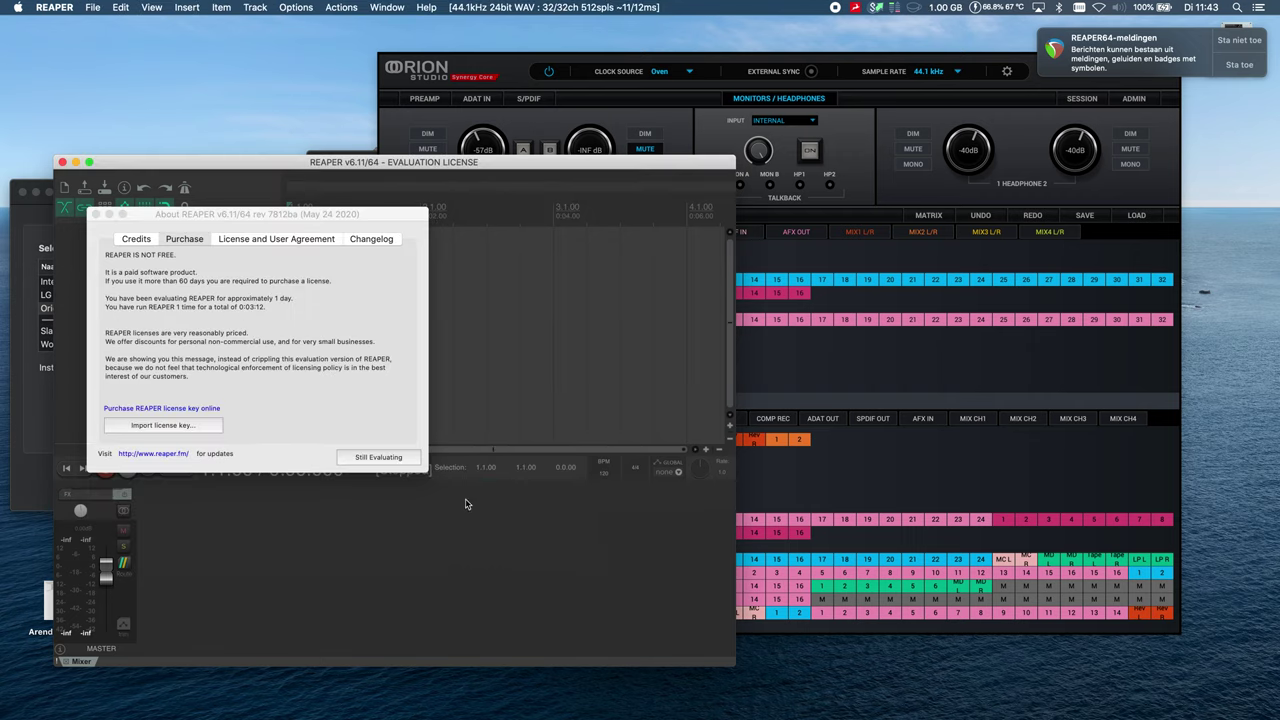
{"action": "left_click", "coordinate": [378, 457]}
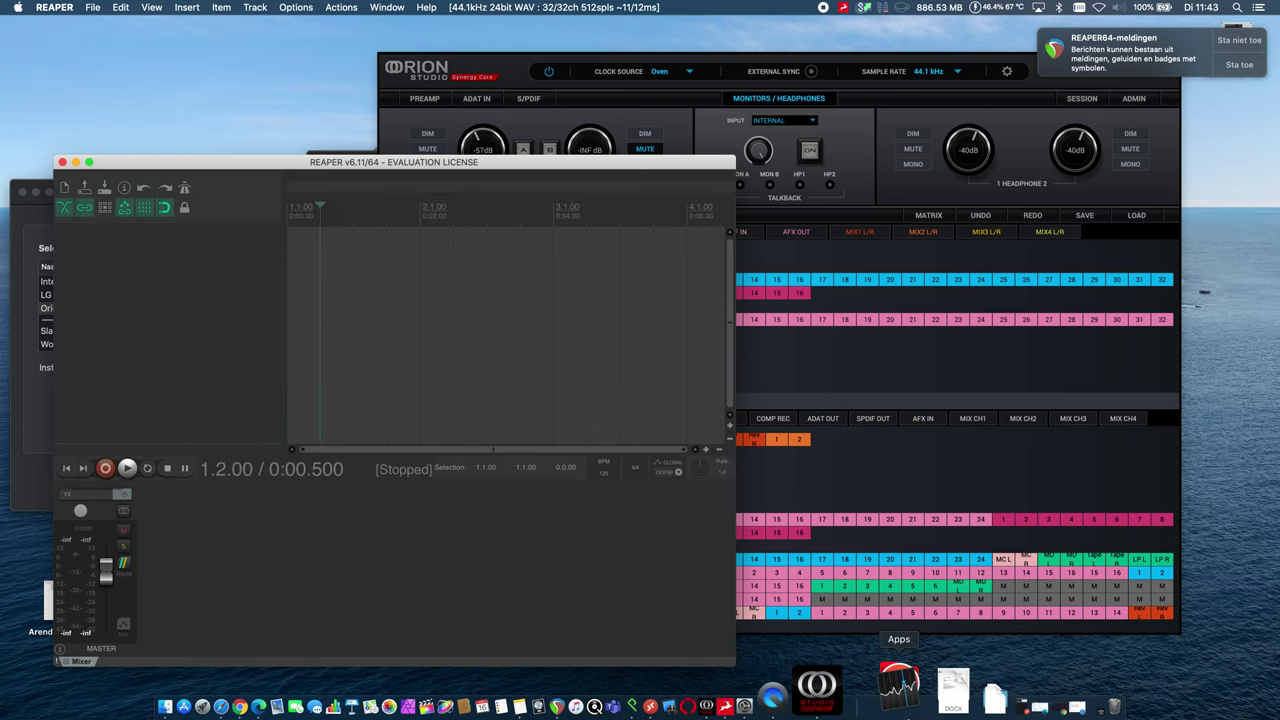
- Import 20200615 Busch Trio Beethoven week RENDER.wav from the Documents folder into the REAPER timeline as a new track
{"action": "left_click", "coordinate": [929, 704]}
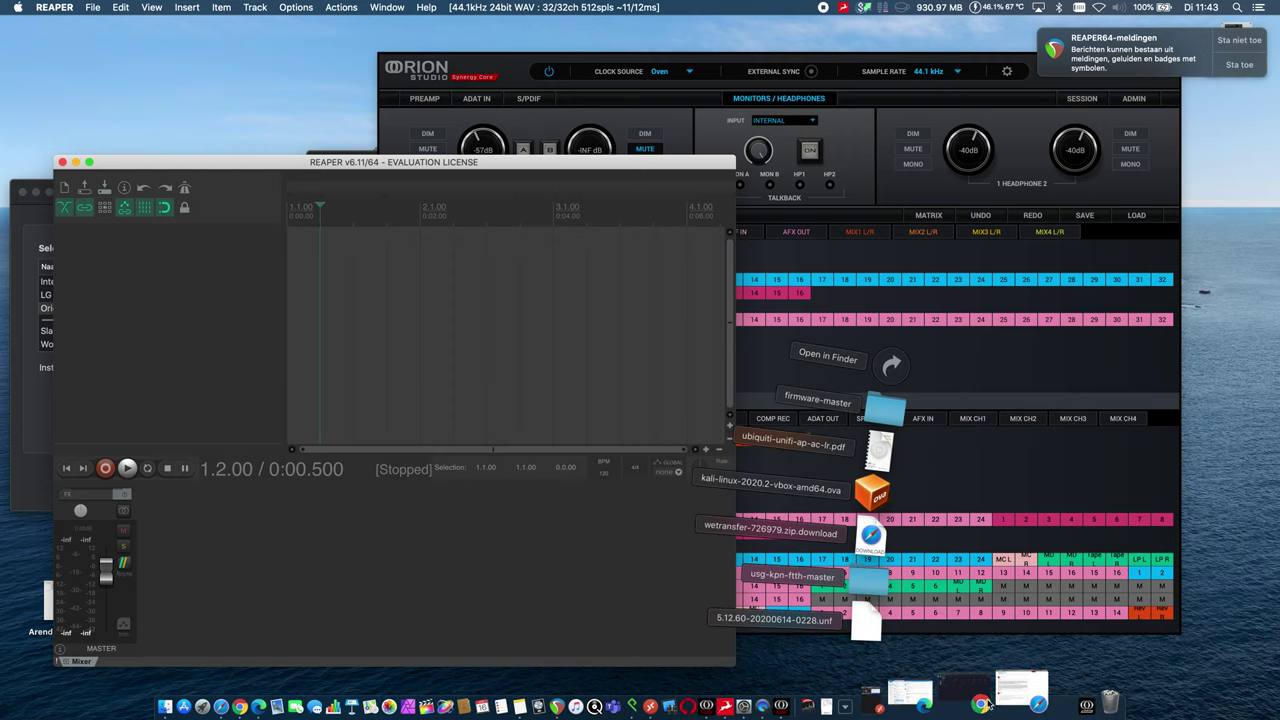
{"action": "left_click", "coordinate": [925, 688]}
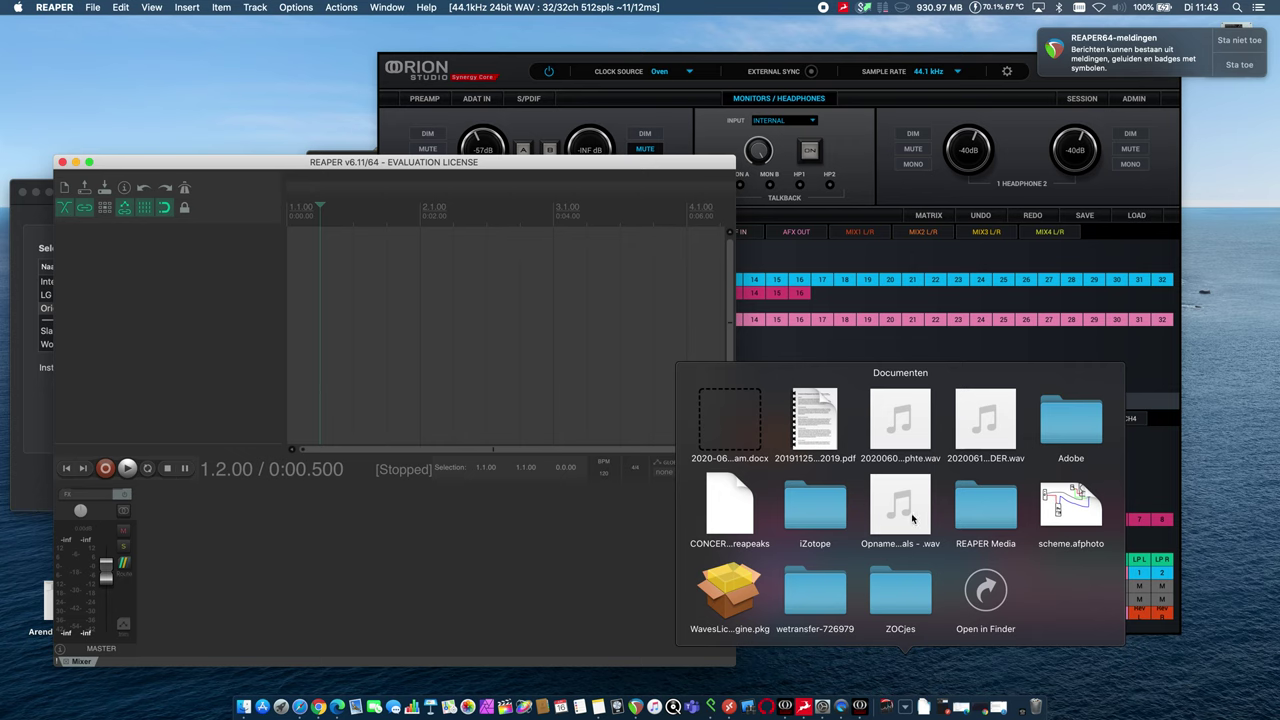
{"action": "left_click_drag", "start_coordinate": [969, 428], "coordinate": [425, 277]}
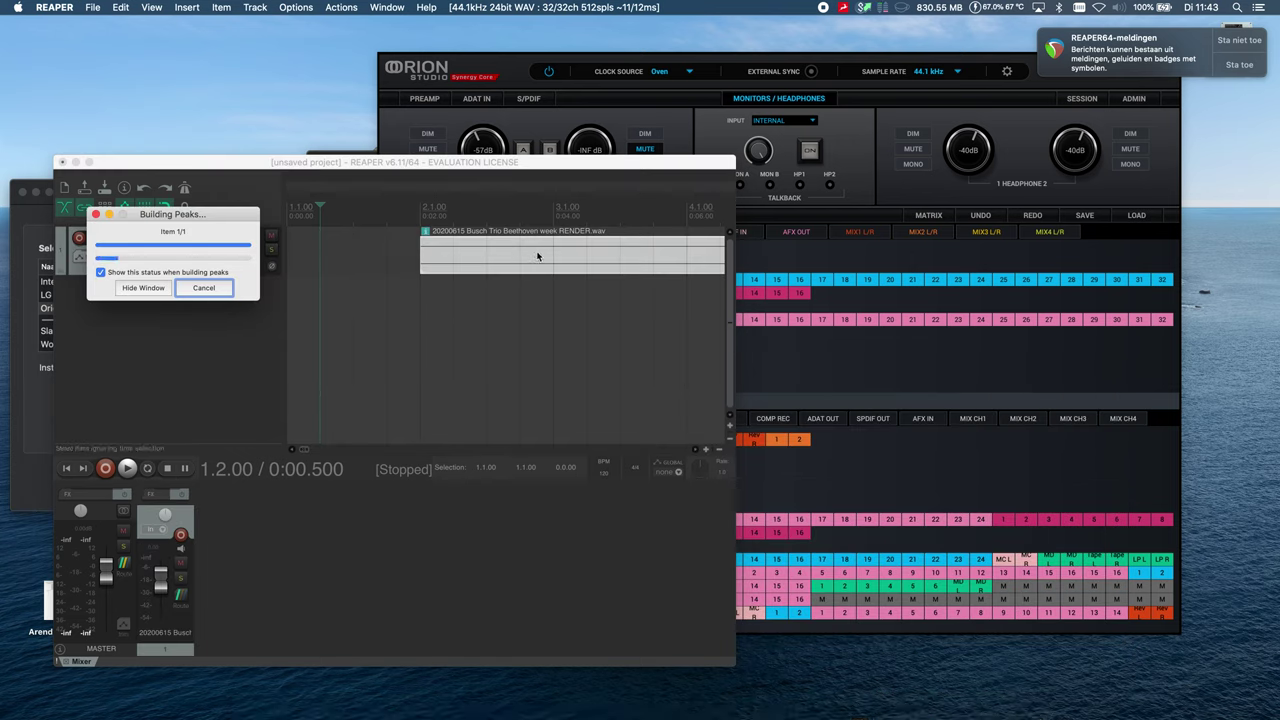
- Inspect the imported WAV item's properties and move the item to the very start of the timeline
{"action": "left_click_drag", "start_coordinate": [537, 257], "coordinate": [443, 257]}
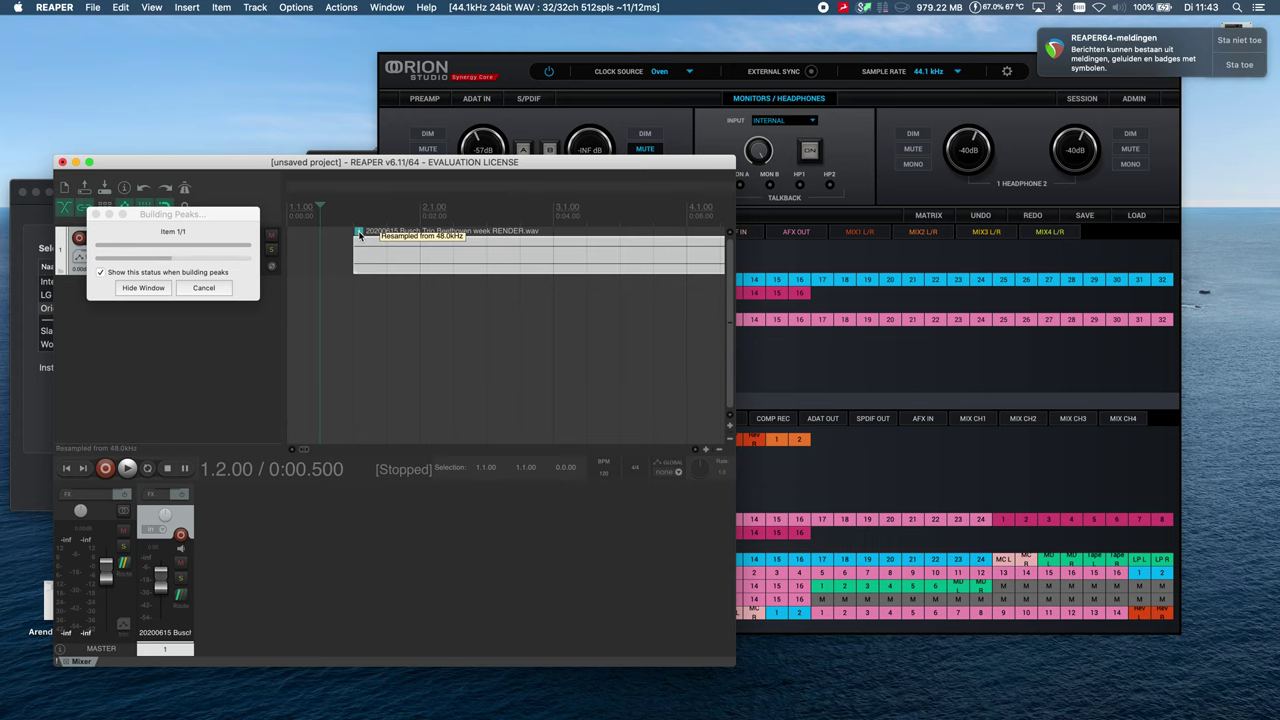
{"action": "double_click", "coordinate": [359, 233]}
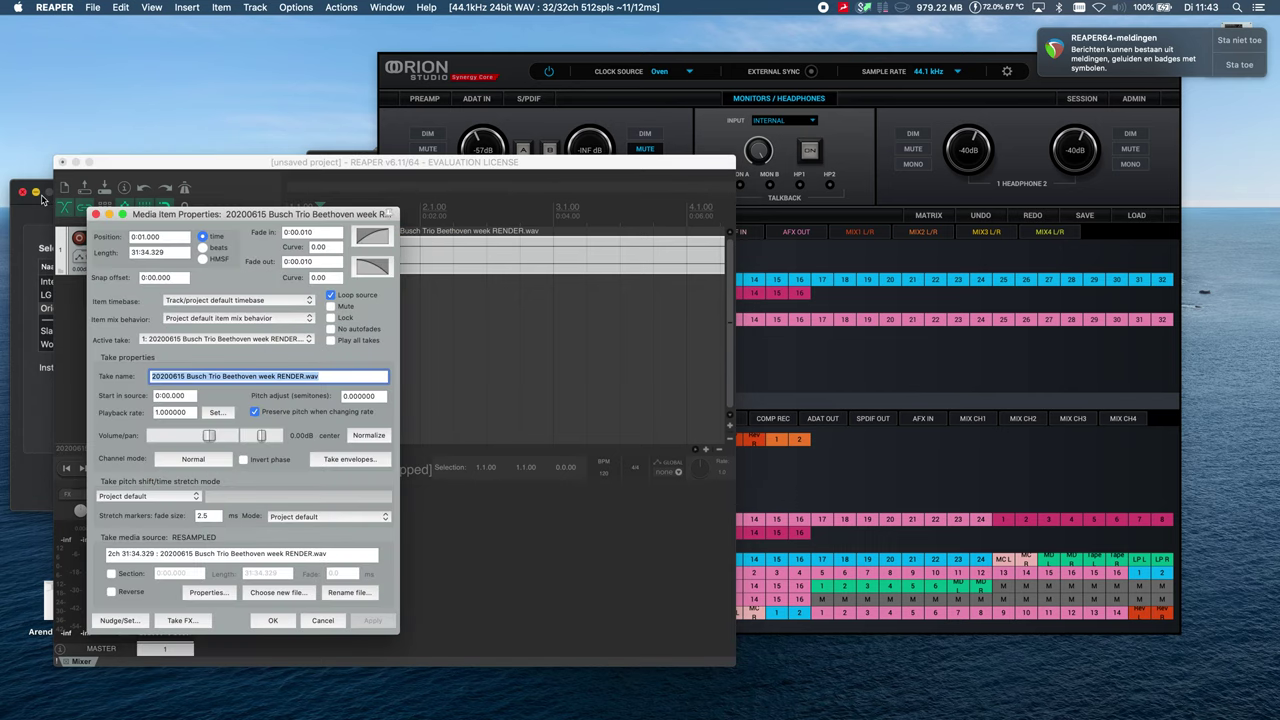
{"action": "left_click", "coordinate": [95, 214]}
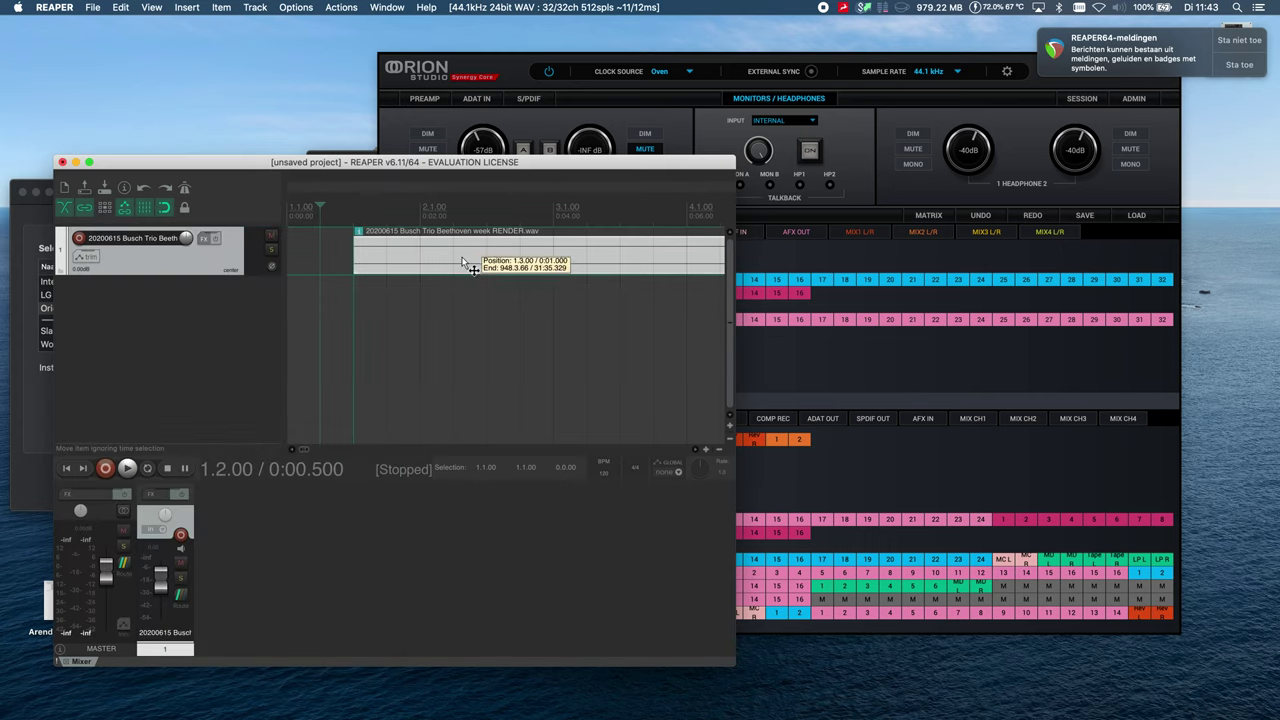
{"action": "left_click_drag", "start_coordinate": [463, 262], "coordinate": [333, 253]}
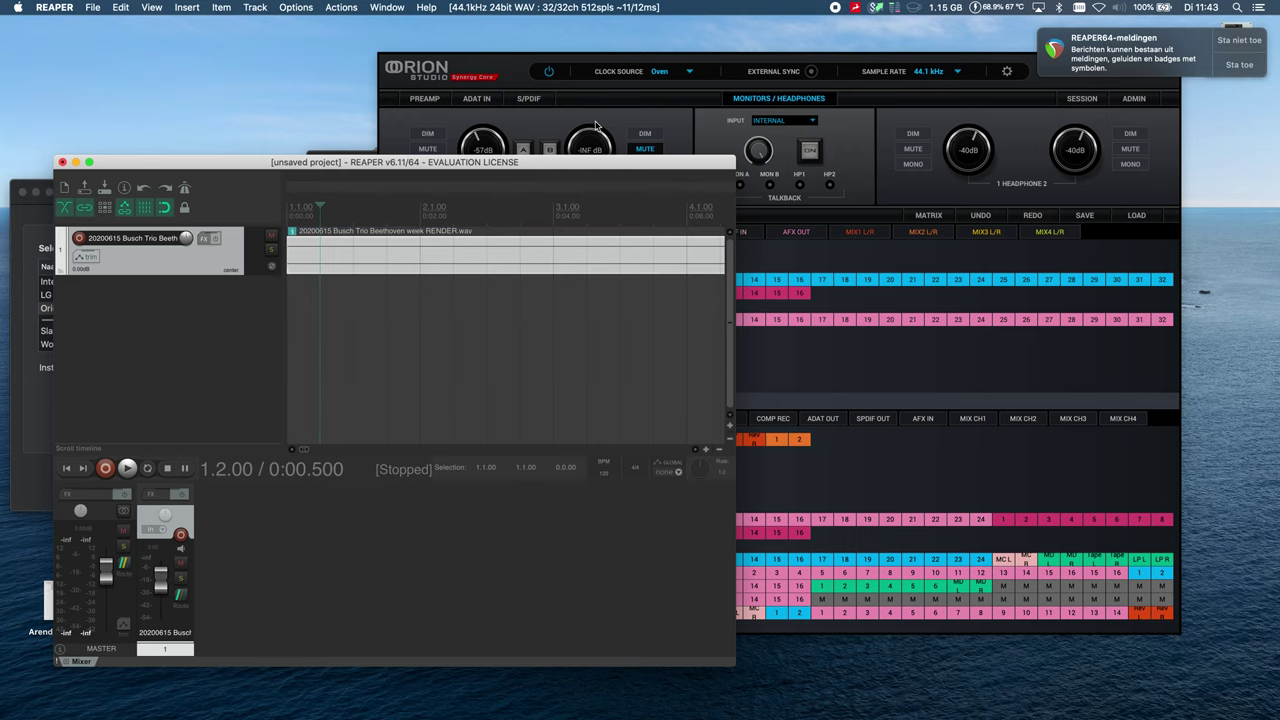
- Switch to the Orion Studio control panel, set its clock source to USB, and return to REAPER
{"action": "left_click", "coordinate": [677, 73]}
{"action": "left_click", "coordinate": [686, 73]}
{"action": "left_click", "coordinate": [678, 75]}
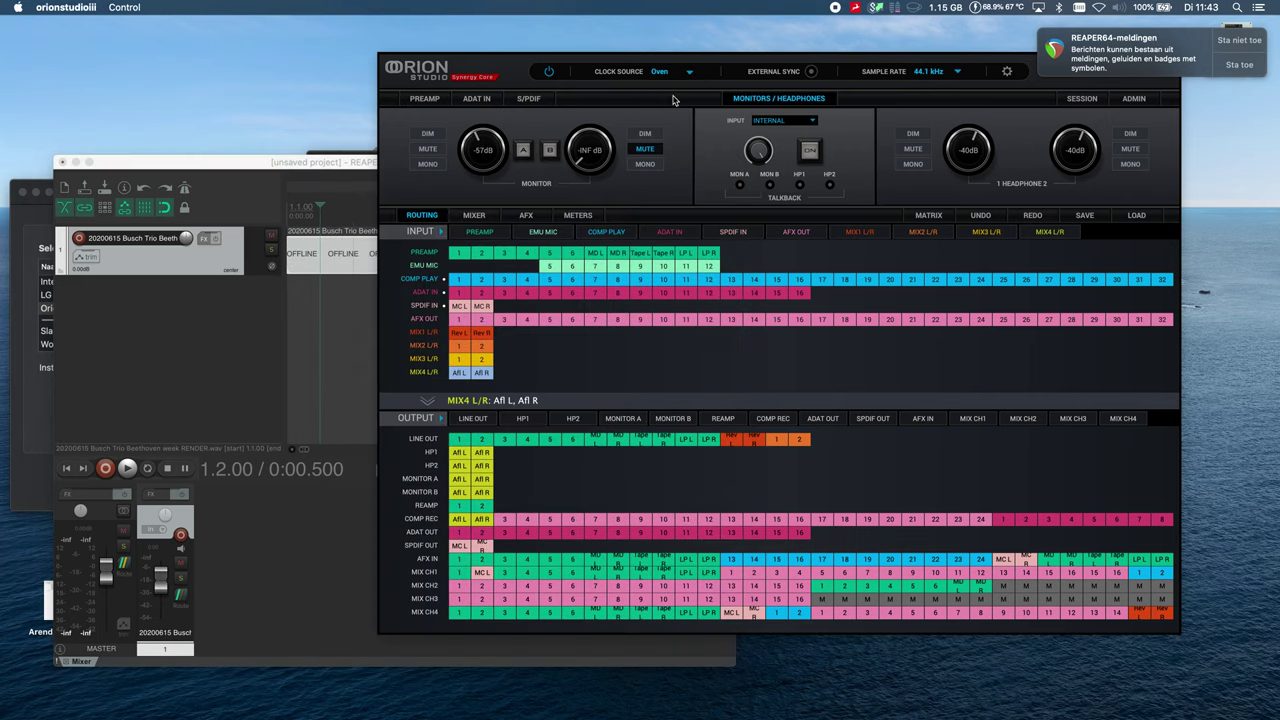
{"action": "left_click", "coordinate": [688, 73]}
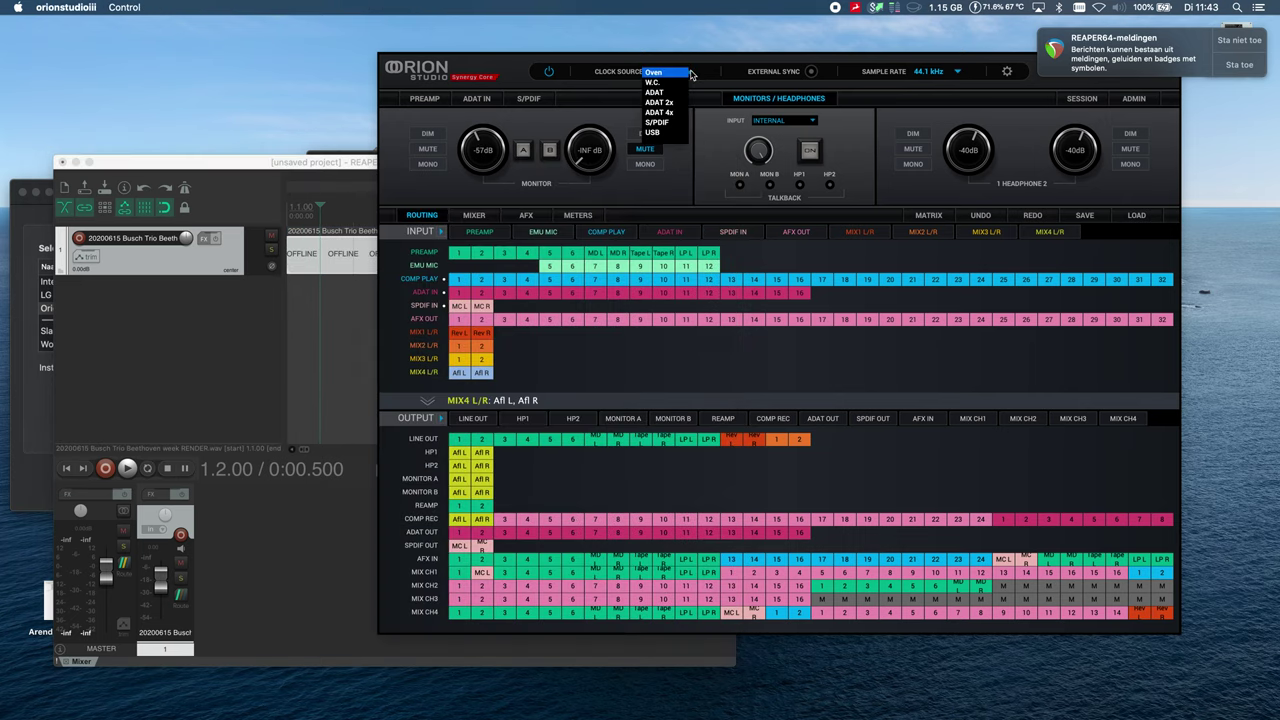
{"action": "left_click", "coordinate": [658, 132]}
{"action": "left_click", "coordinate": [345, 312]}
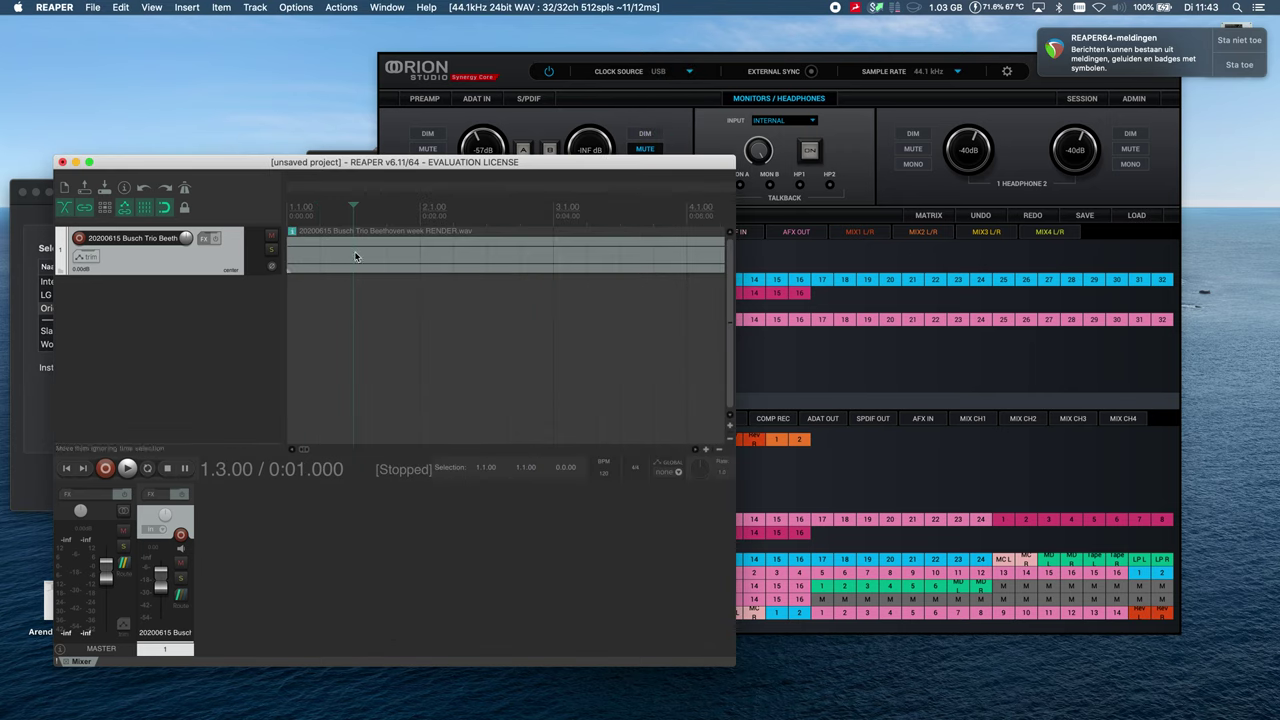
- Enable the fixed project sample rate in REAPER's project settings, choose a preset rate for it, and apply the settings
{"action": "left_click", "coordinate": [340, 7]}
{"action": "mouse_move", "coordinate": [280, 8]}
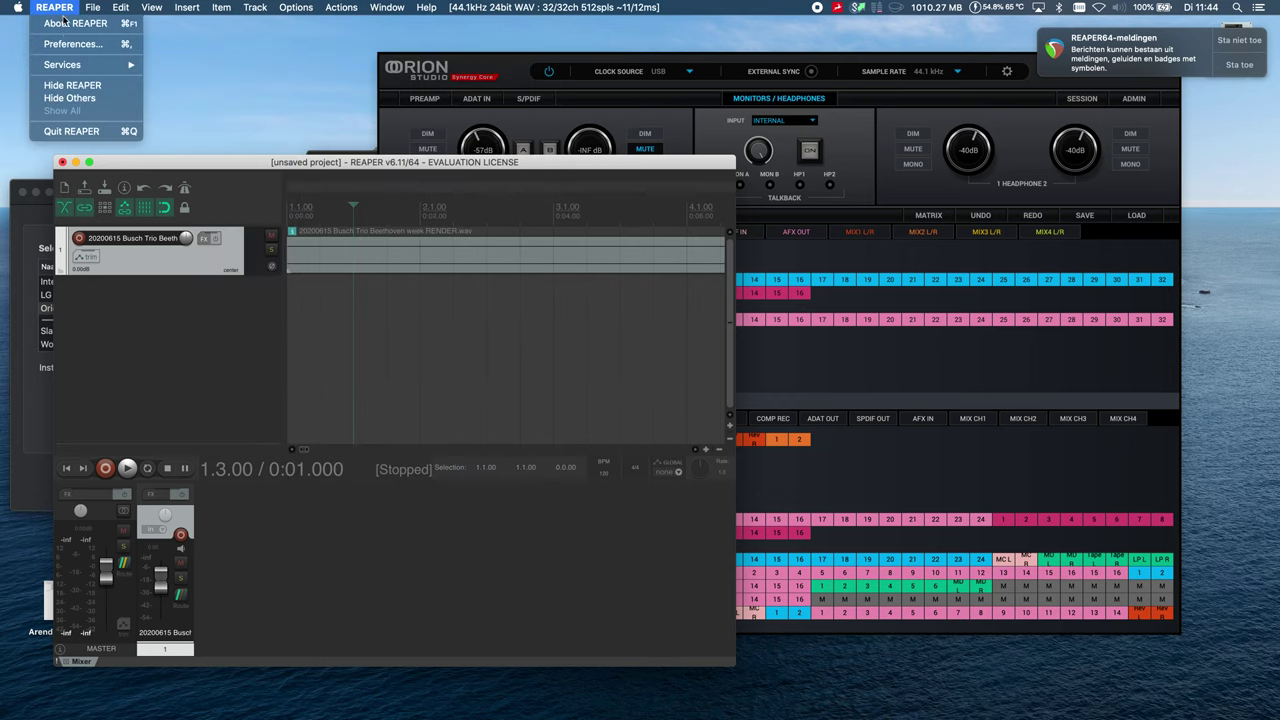
{"action": "mouse_move", "coordinate": [90, 7]}
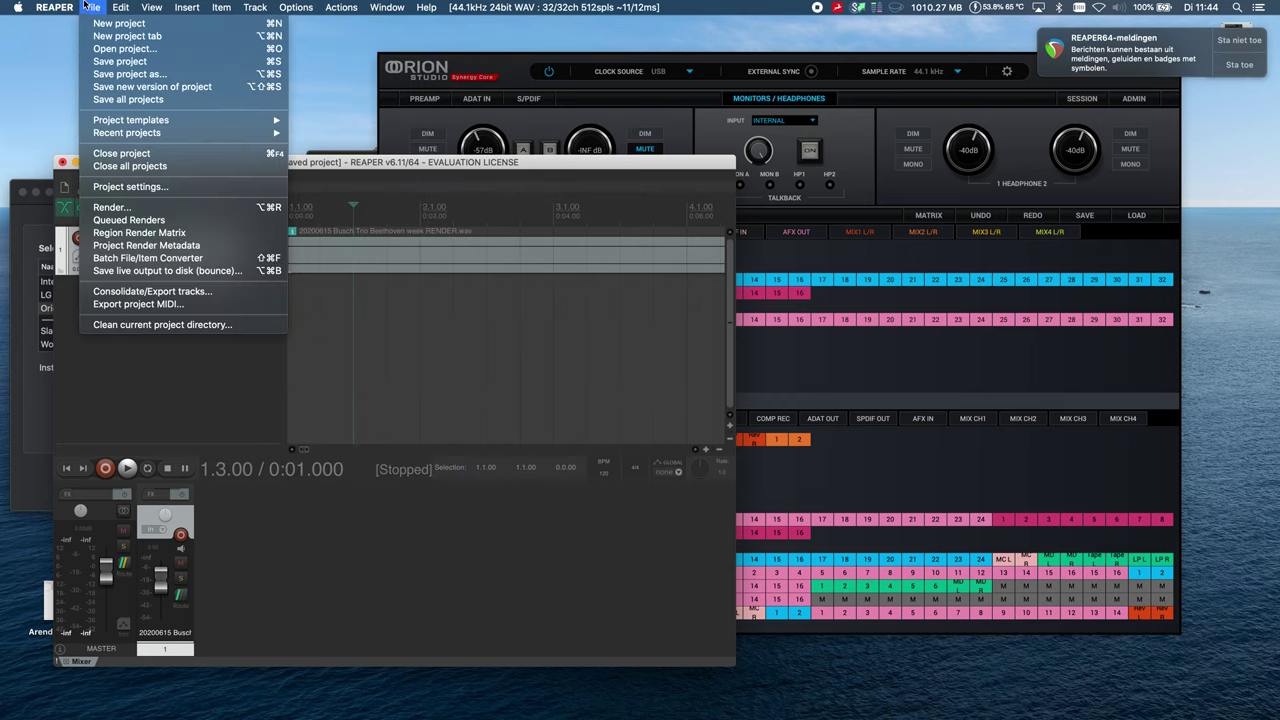
{"action": "left_click", "coordinate": [137, 190]}
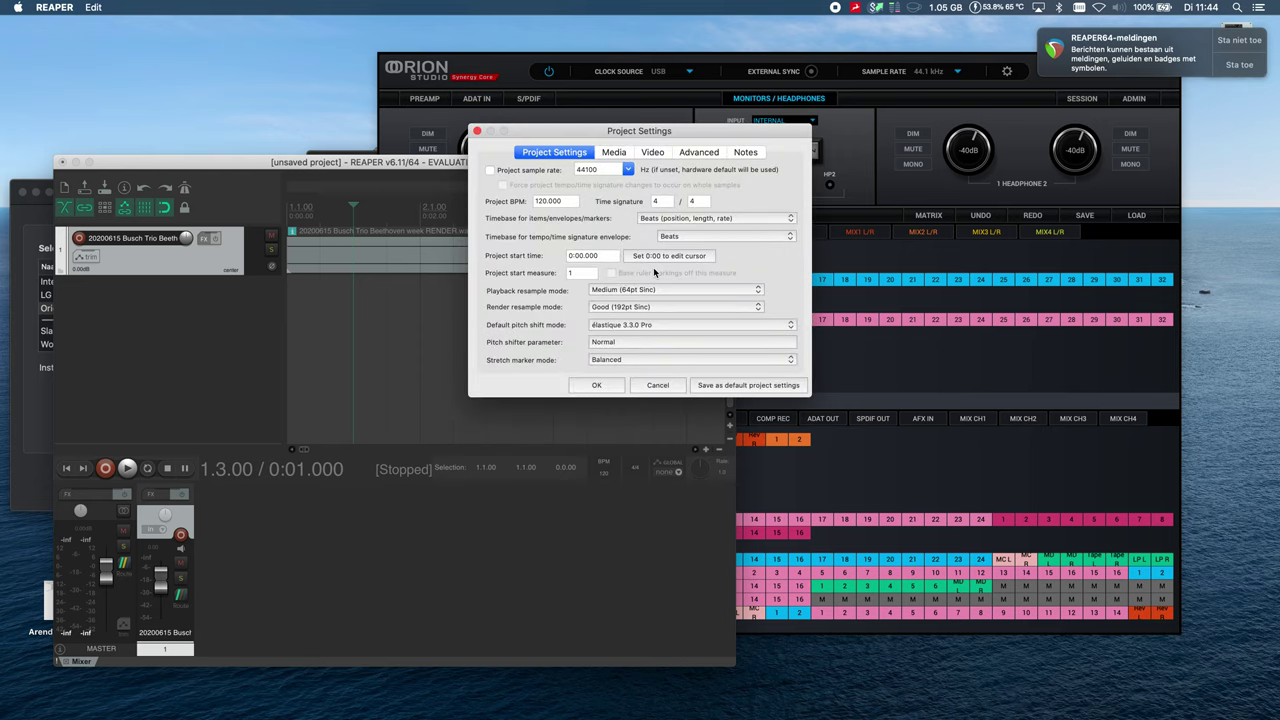
{"action": "left_click", "coordinate": [535, 172]}
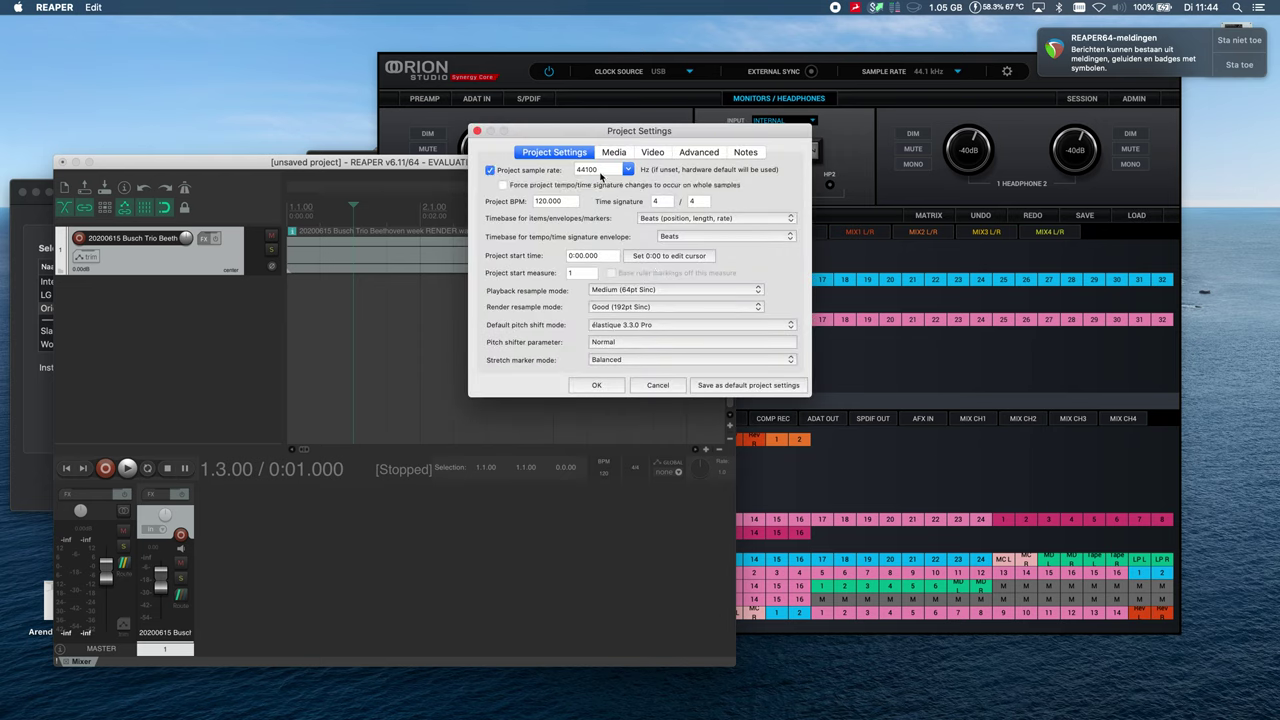
{"action": "left_click", "coordinate": [628, 170]}
{"action": "left_click", "coordinate": [613, 252]}
{"action": "left_click", "coordinate": [578, 384]}
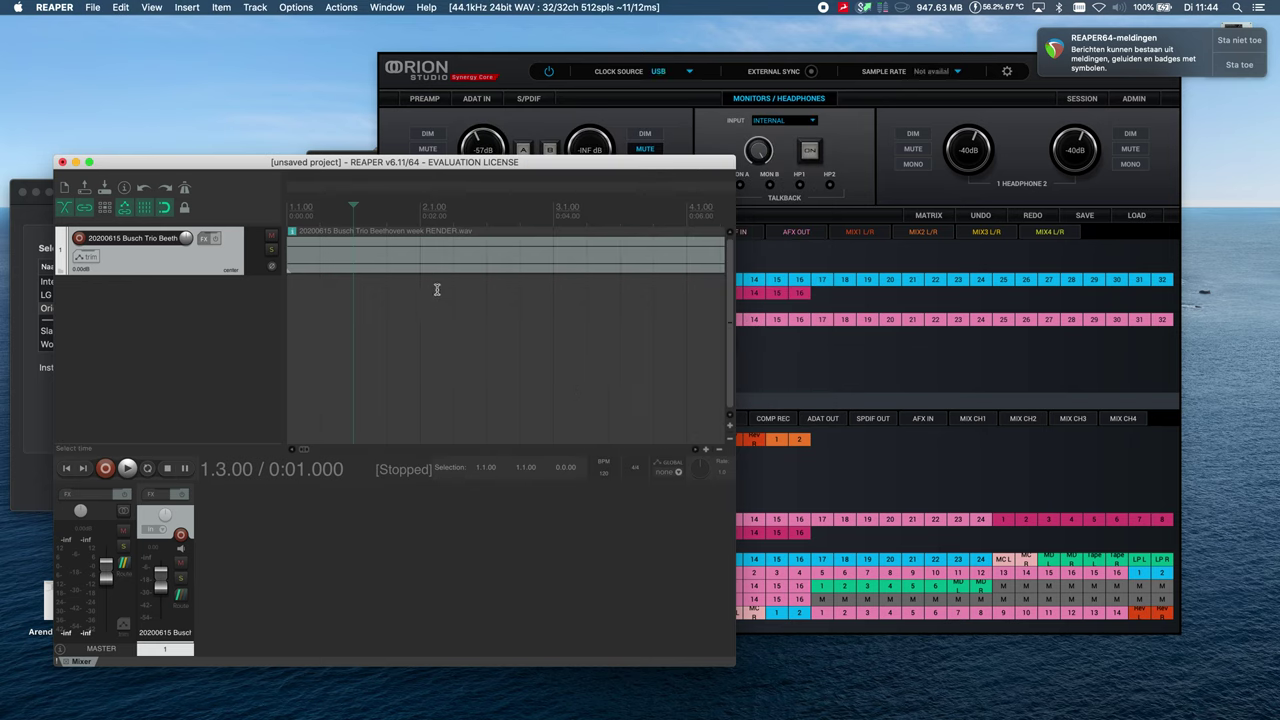
- Check REAPER's audio device settings for OrionStudio_III, including whether projects may override the device sample rate, and accept them
{"action": "left_click", "coordinate": [431, 257]}
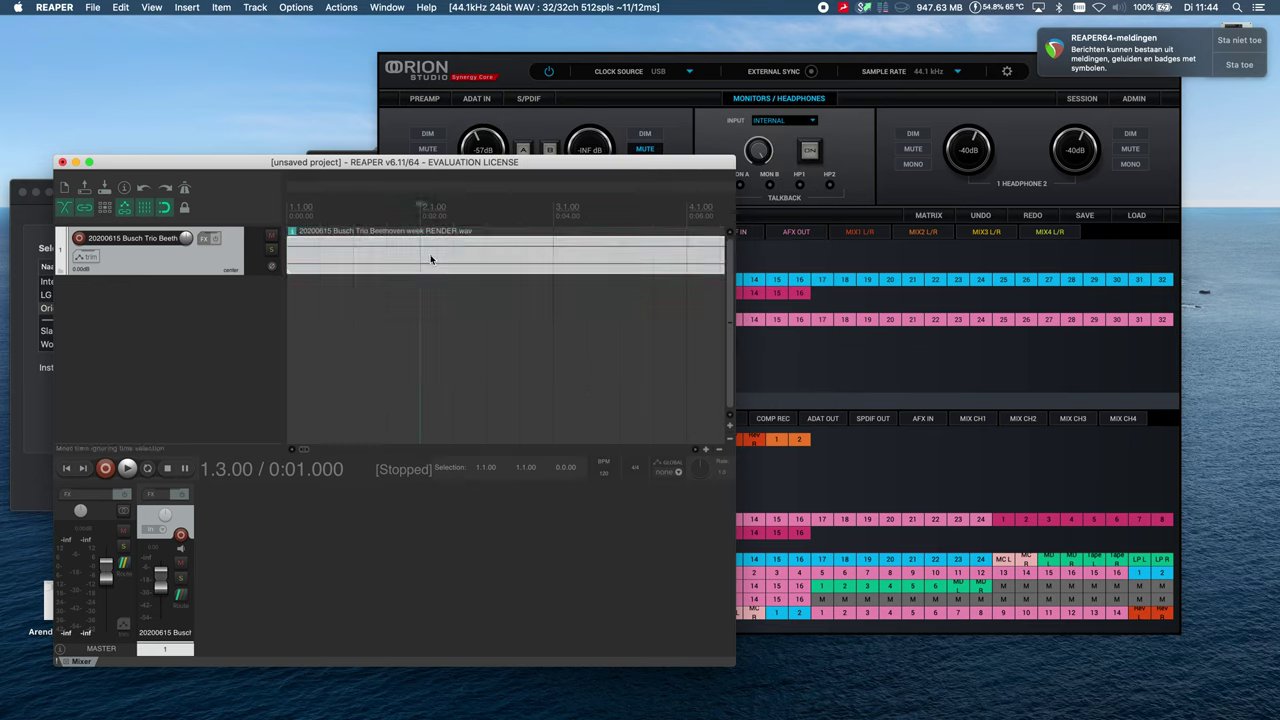
{"action": "left_click", "coordinate": [341, 7]}
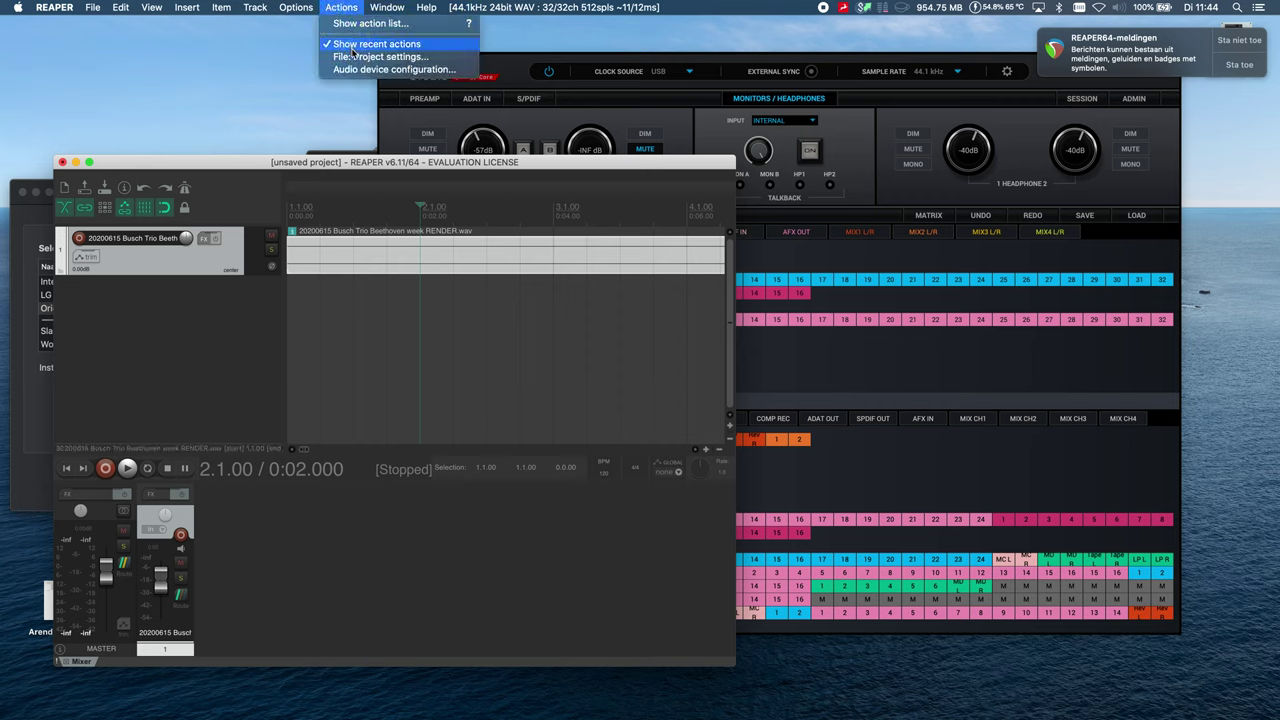
{"action": "mouse_move", "coordinate": [307, 8]}
{"action": "mouse_move", "coordinate": [262, 10]}
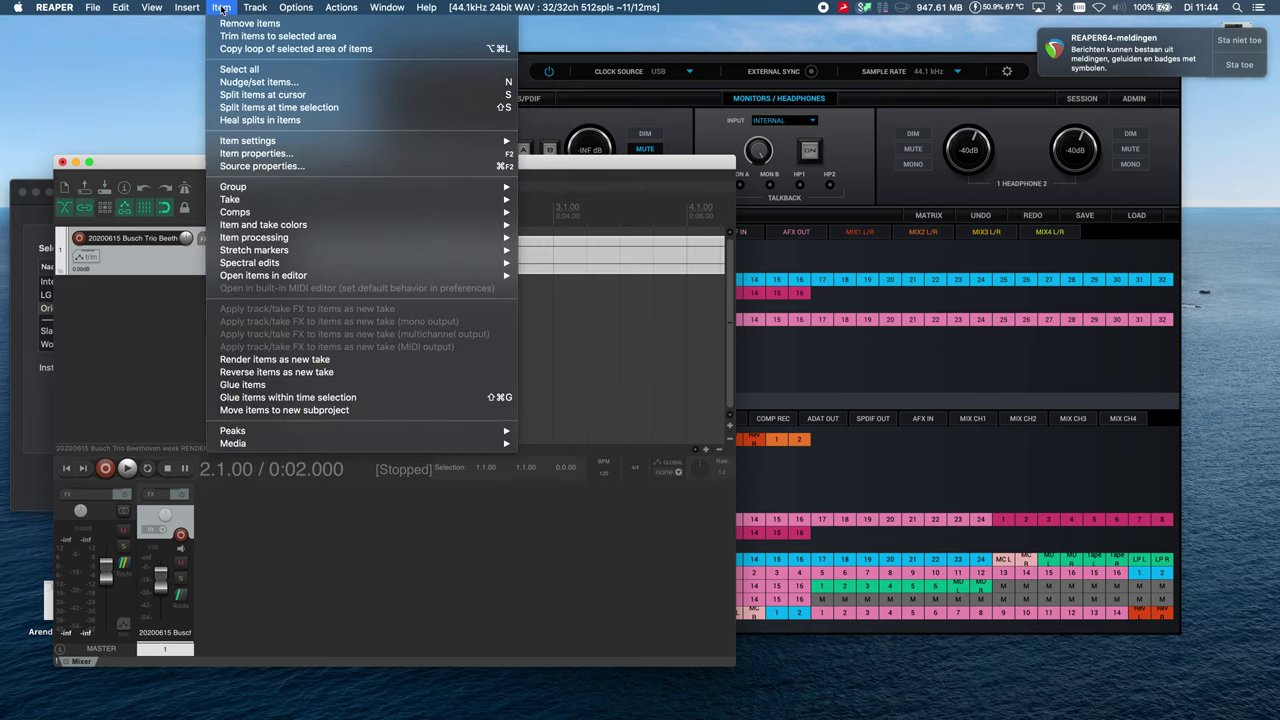
{"action": "mouse_move", "coordinate": [363, 8]}
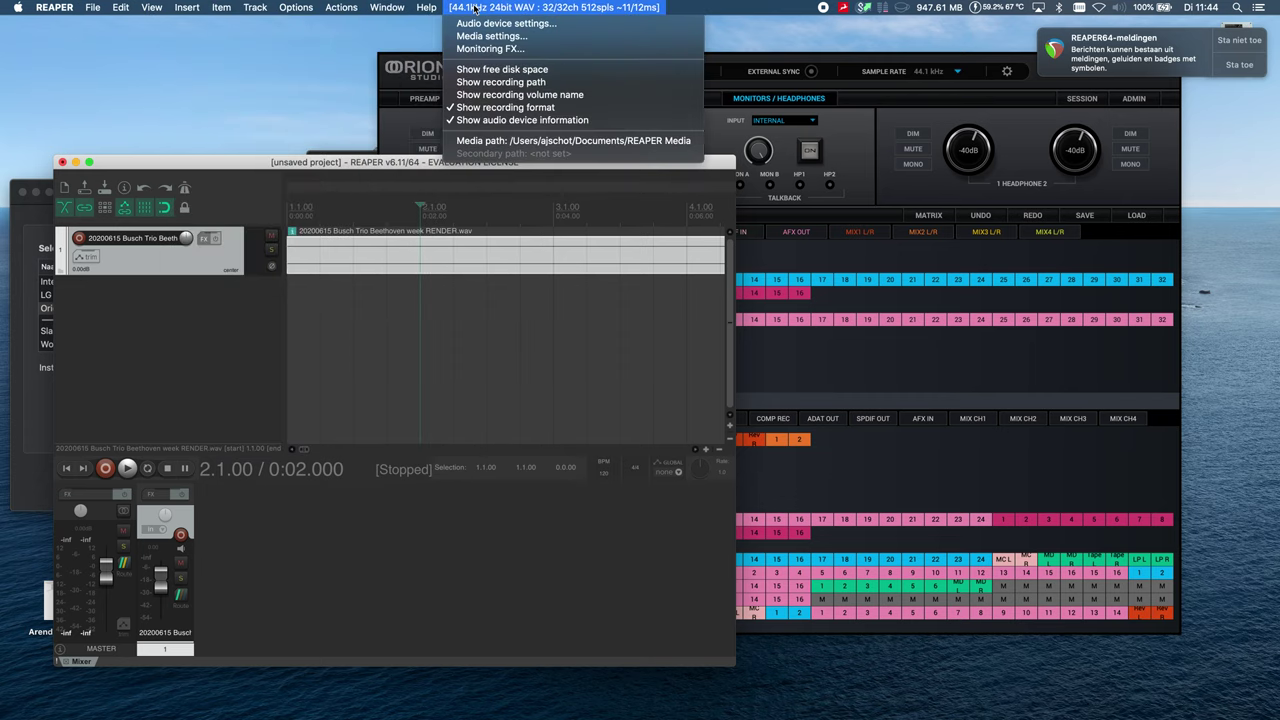
{"action": "left_click", "coordinate": [476, 24]}
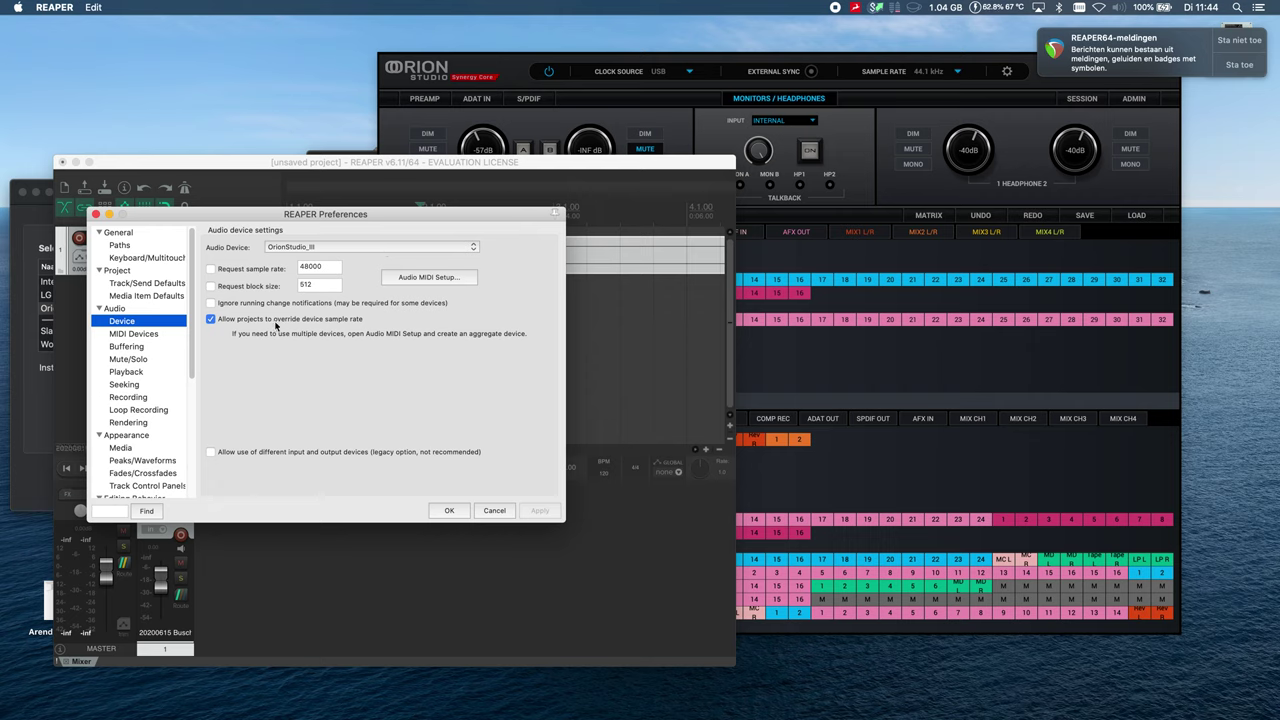
{"action": "left_click", "coordinate": [451, 514]}
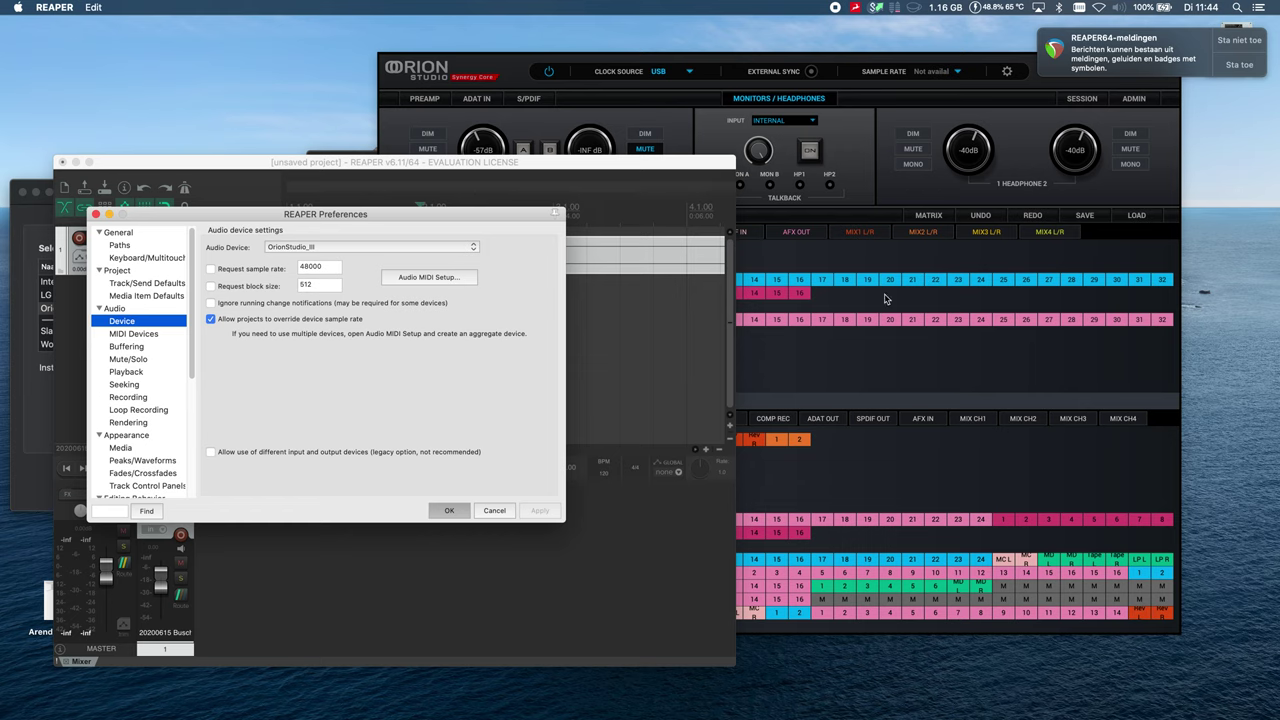
- Check the Orion Studio's sample rate and the macOS sound output device, and return to REAPER with the edit cursor at 1.3.00
{"action": "left_click", "coordinate": [938, 80]}
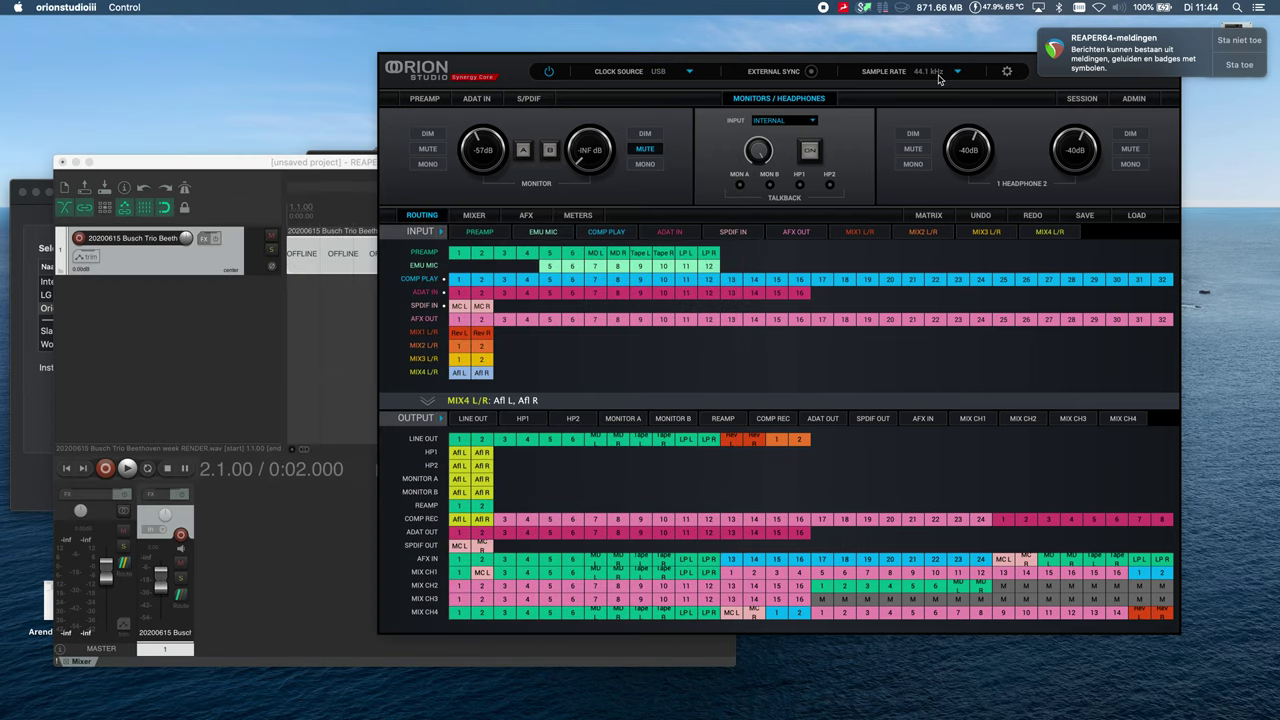
{"action": "left_click", "coordinate": [1119, 8]}
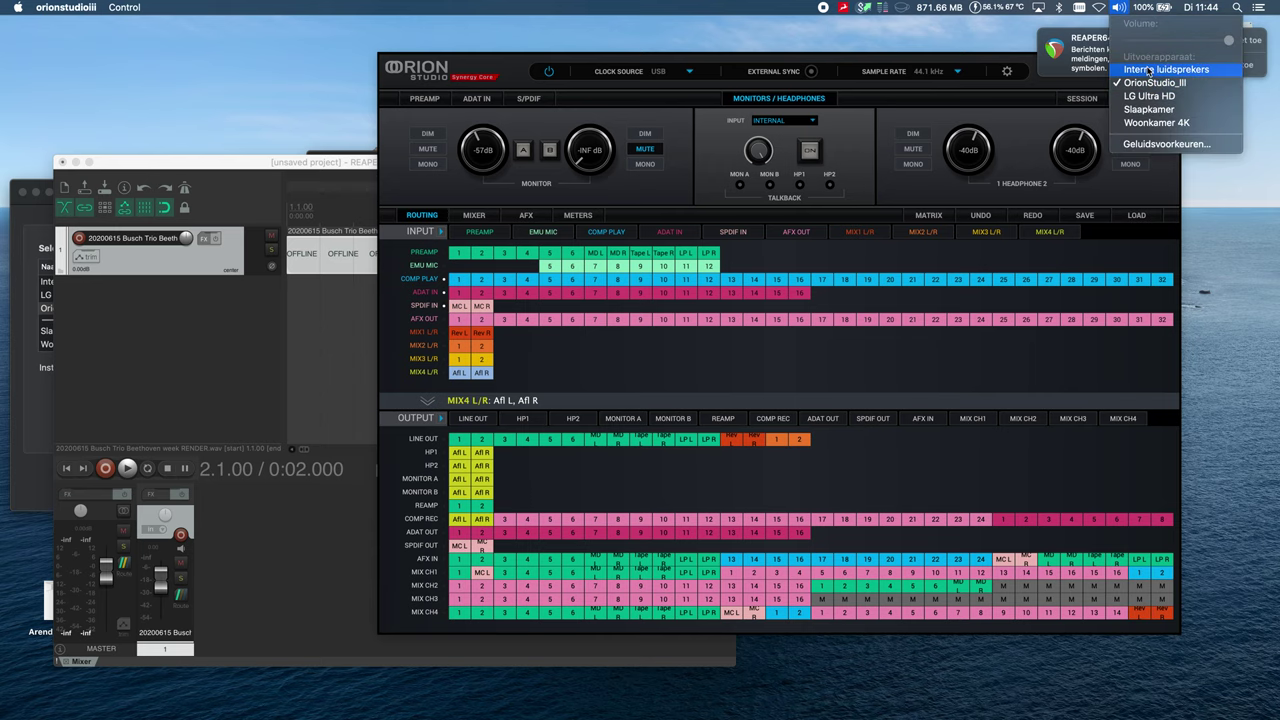
{"action": "left_click", "coordinate": [315, 360]}
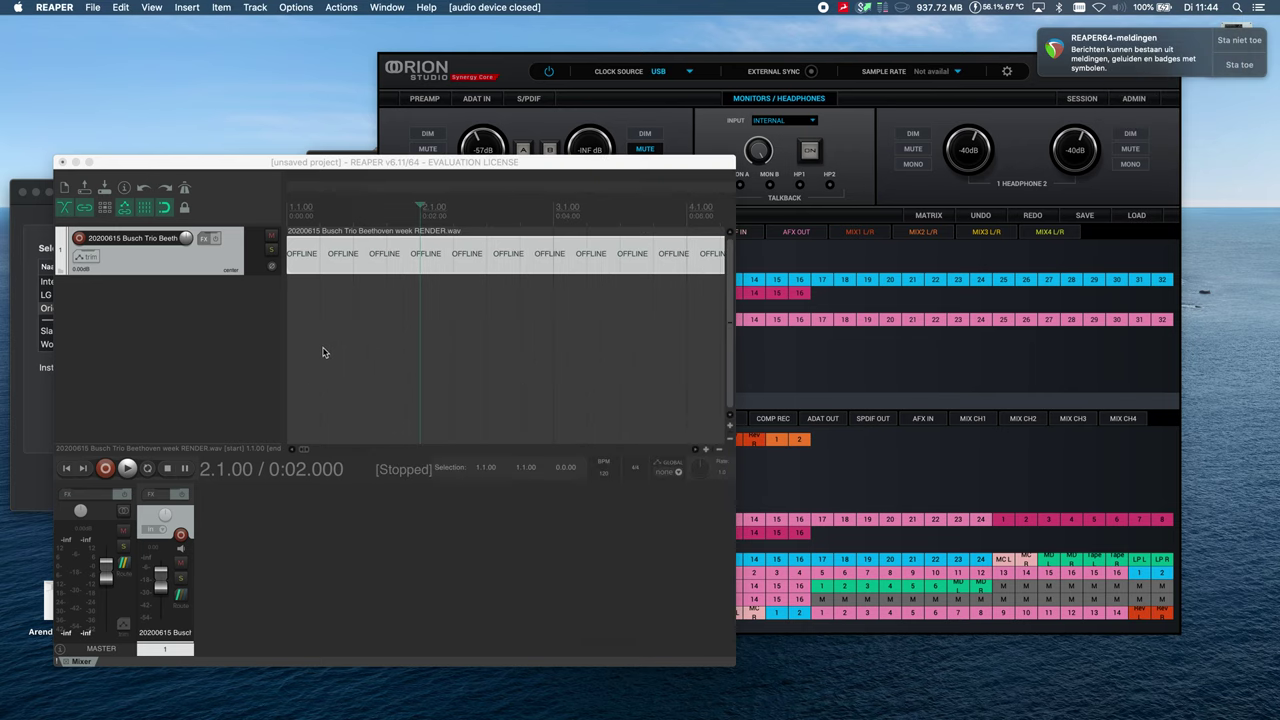
{"action": "left_click", "coordinate": [349, 211]}
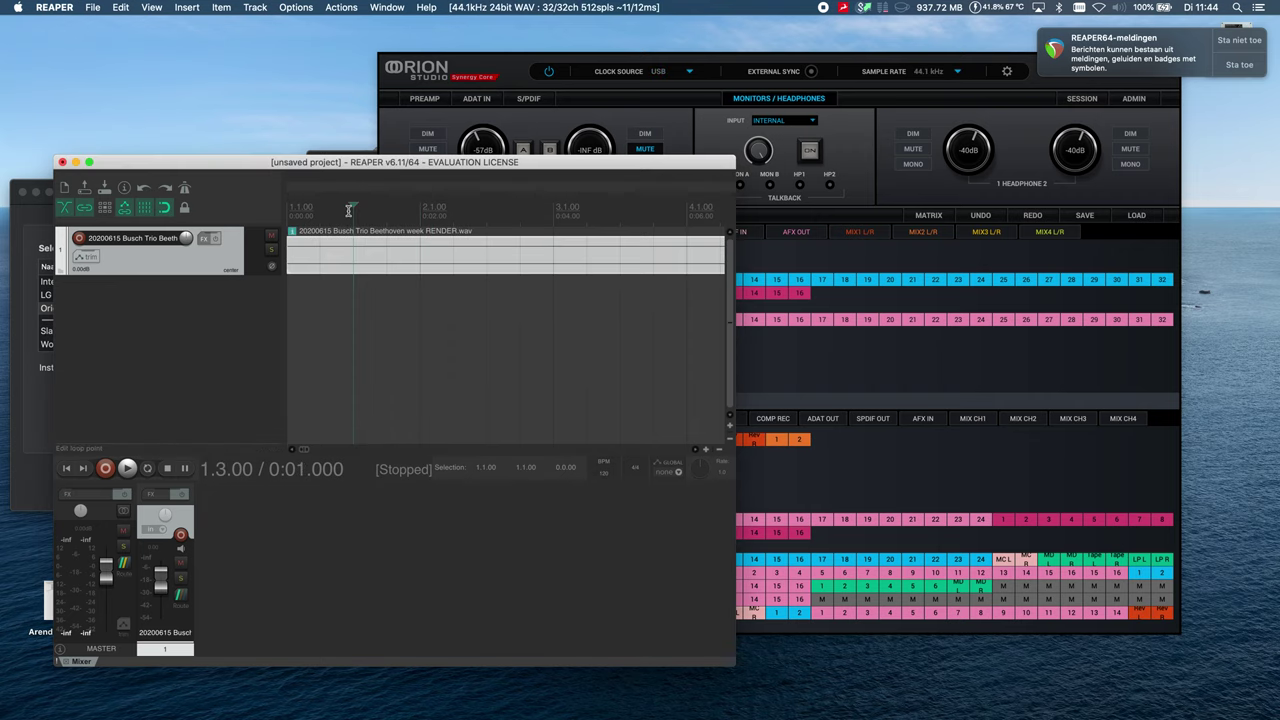